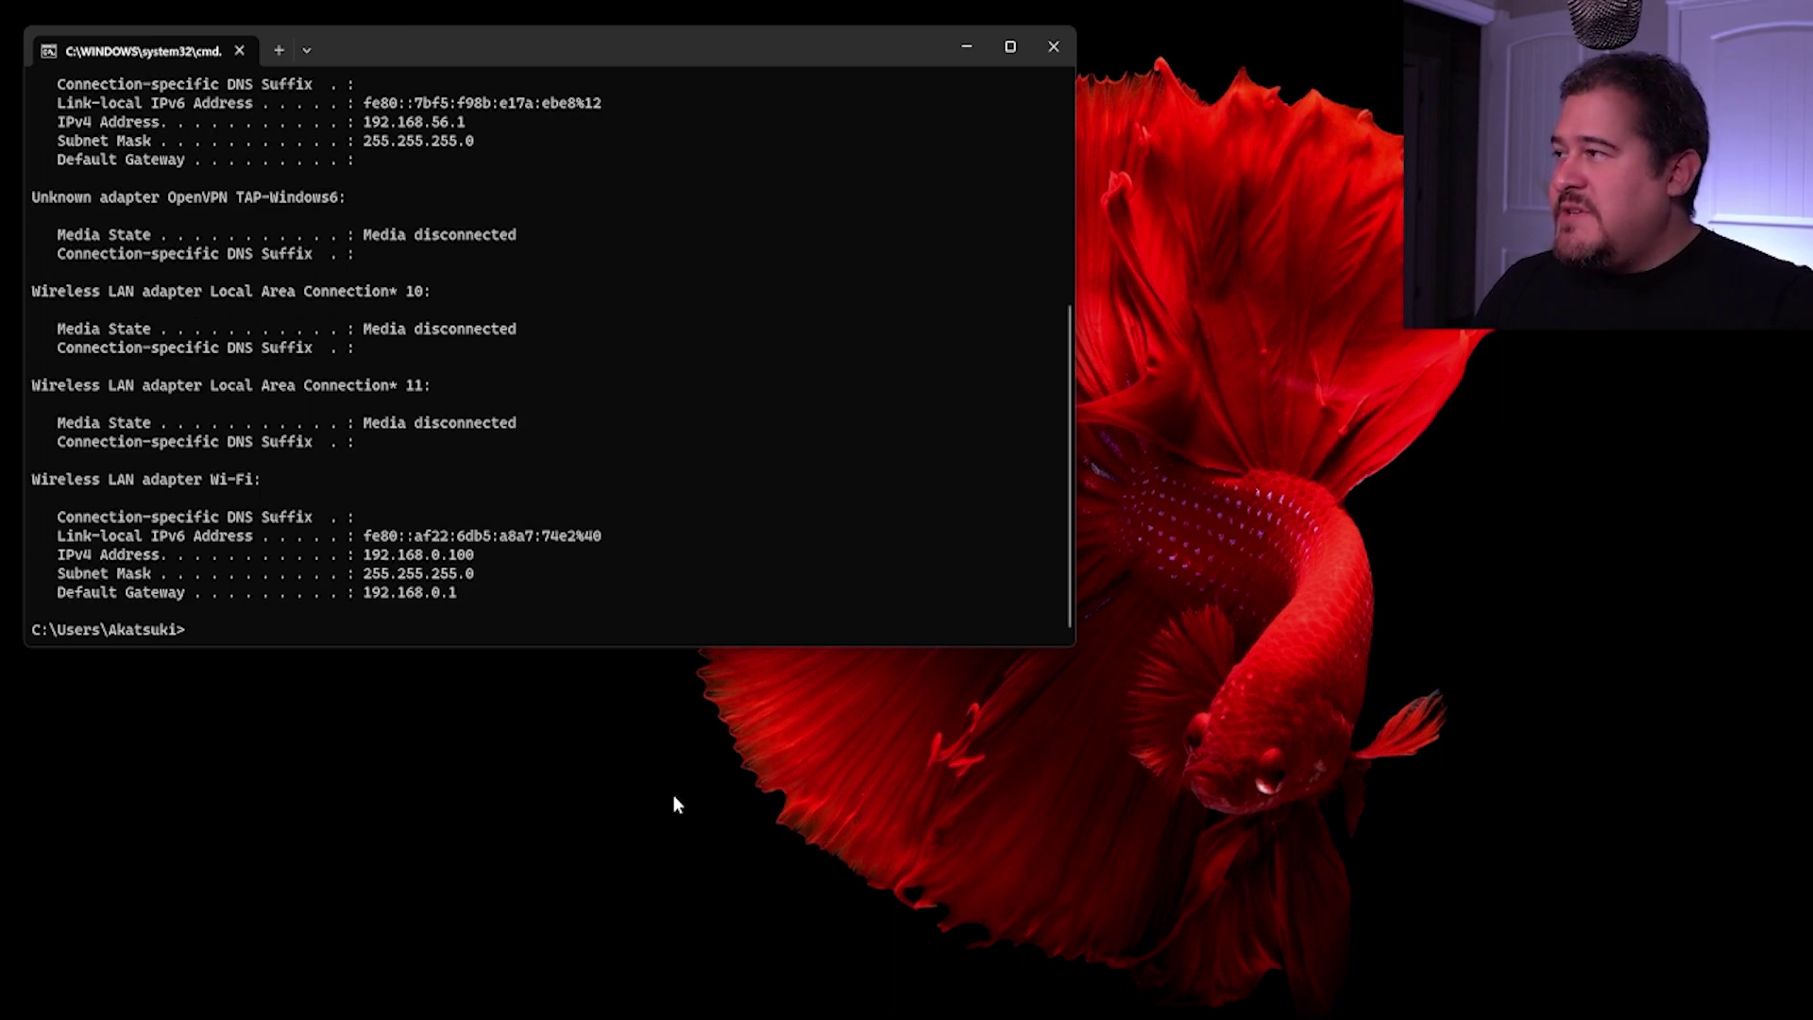
Step: Enlarge the ipconfig output and highlight IPv4 192.168.0.100, mask 255.255.255.0 and gateway 192.168.0.1
ctrl+scroll(653, 554, up, 5)
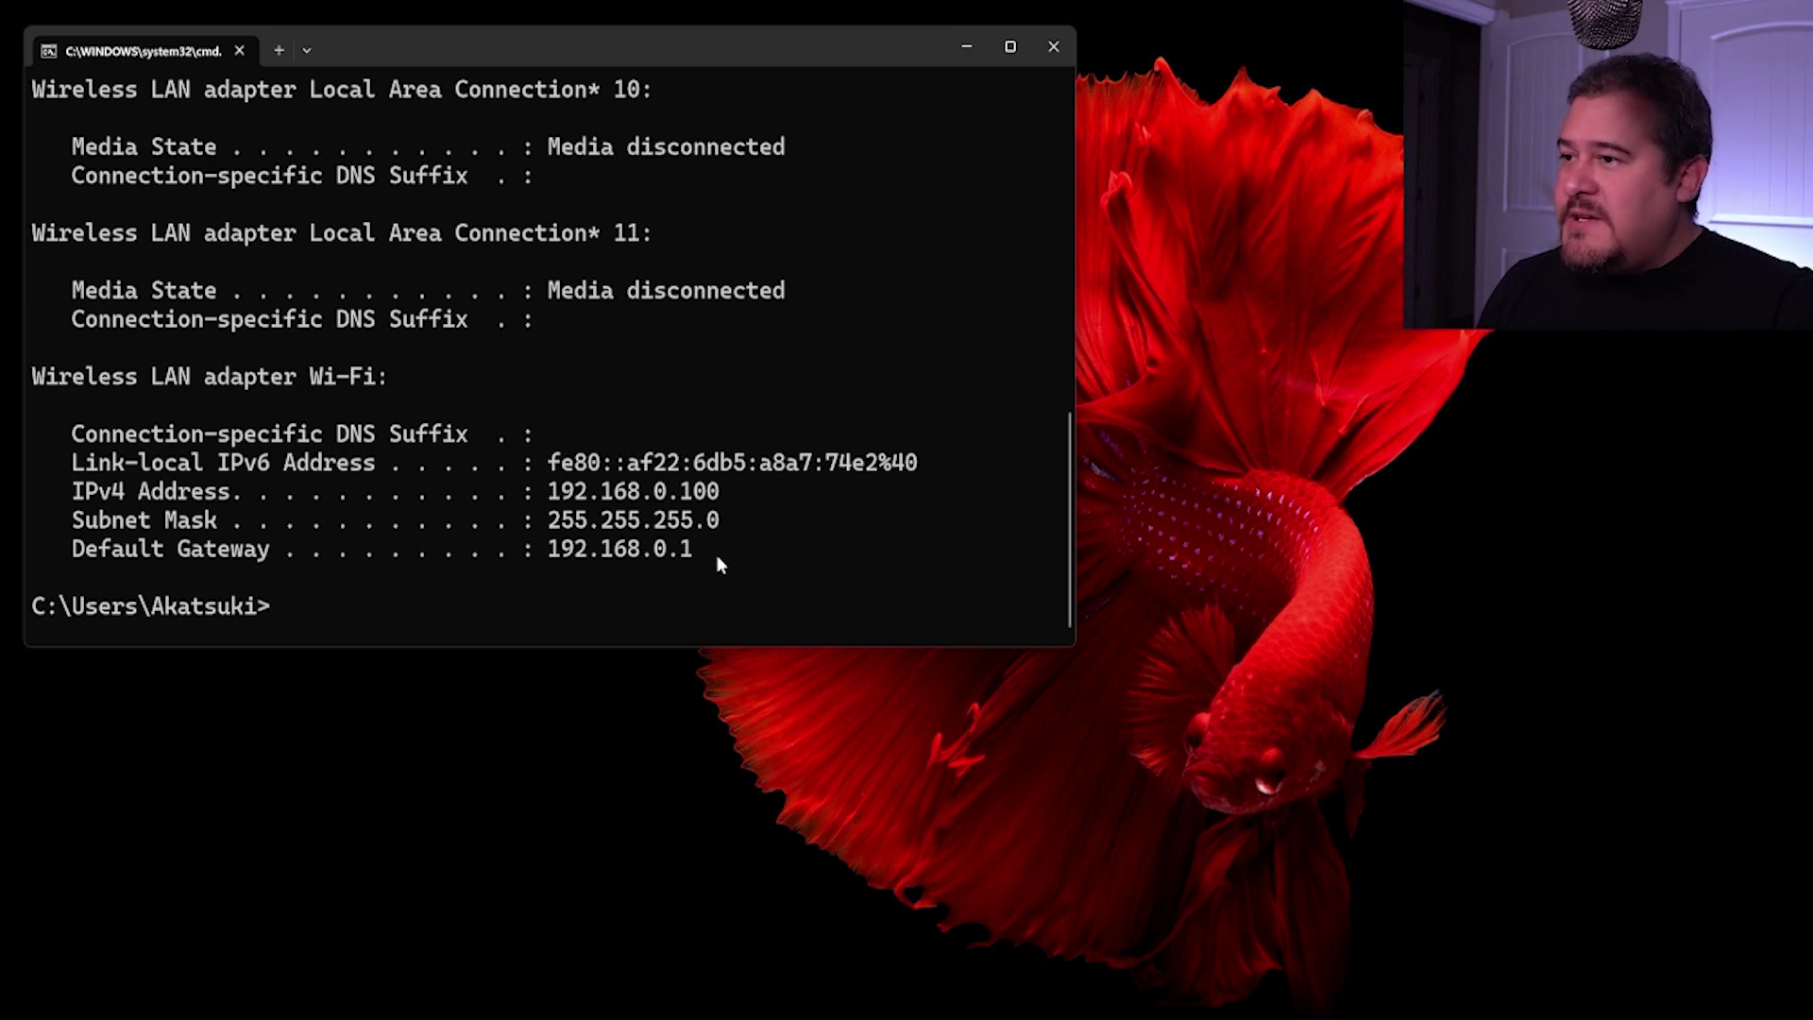
drag(725, 491, 540, 498)
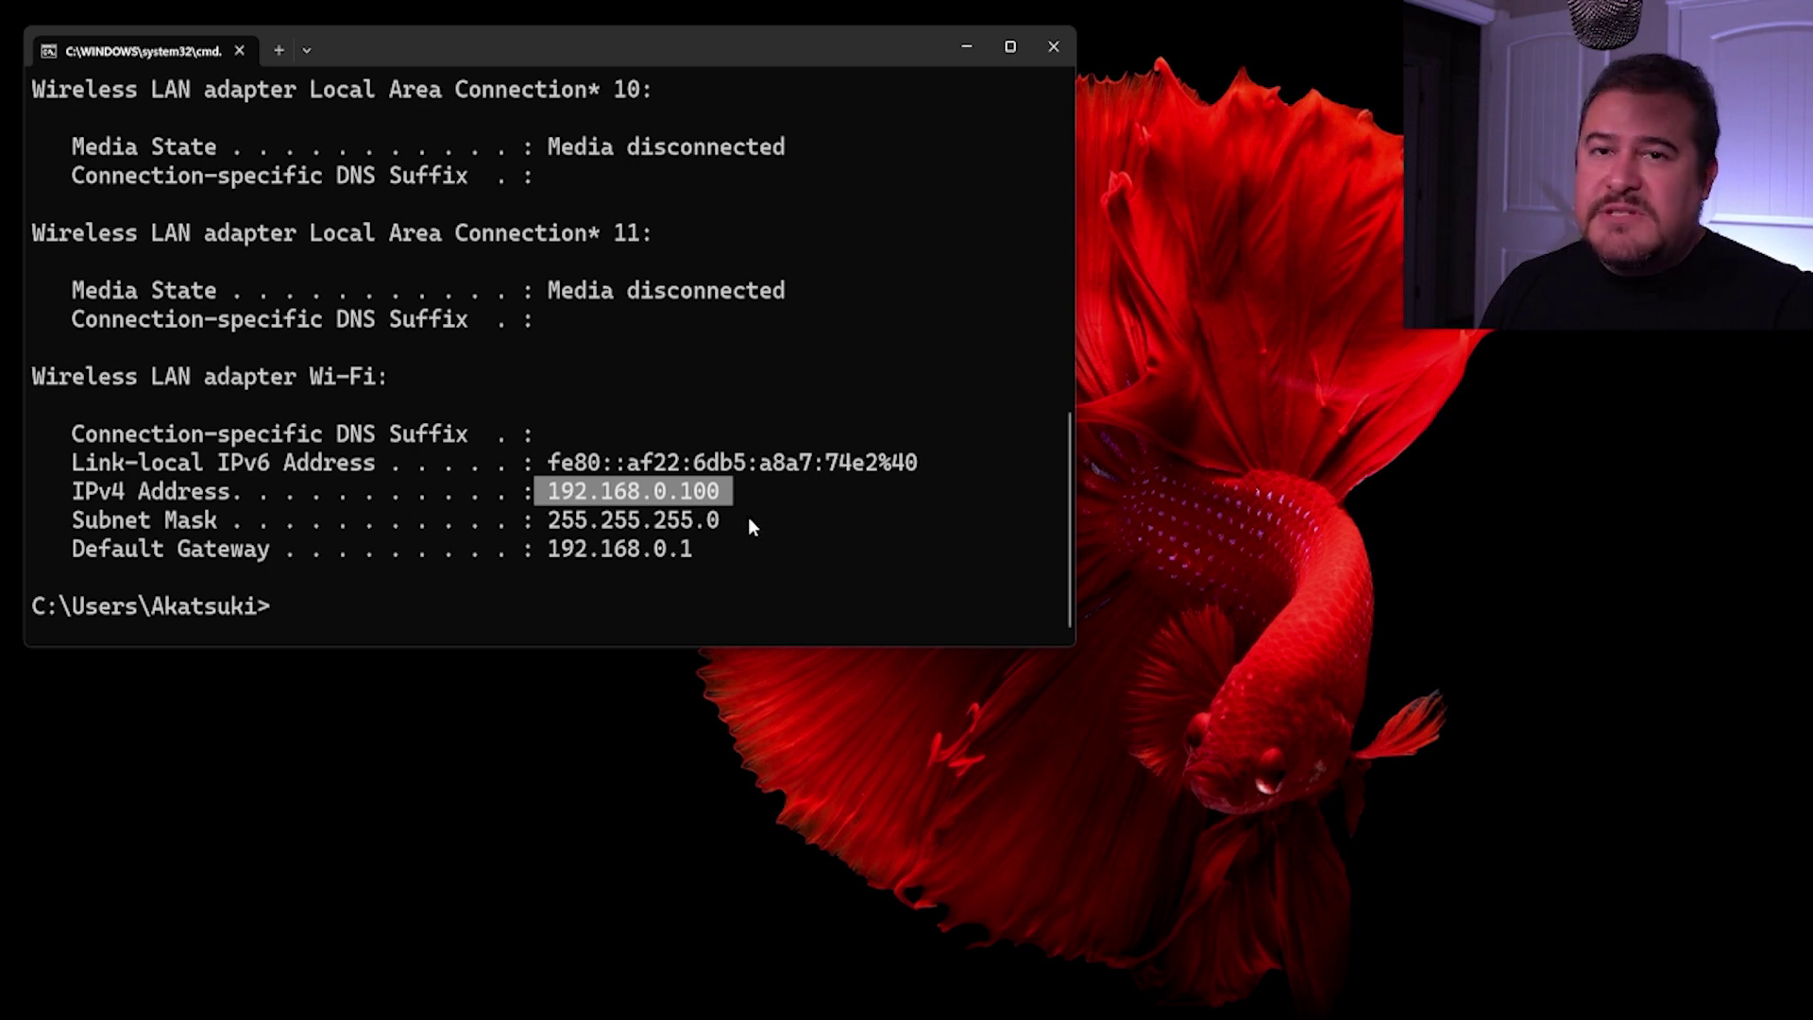
drag(719, 521, 555, 539)
drag(707, 549, 549, 560)
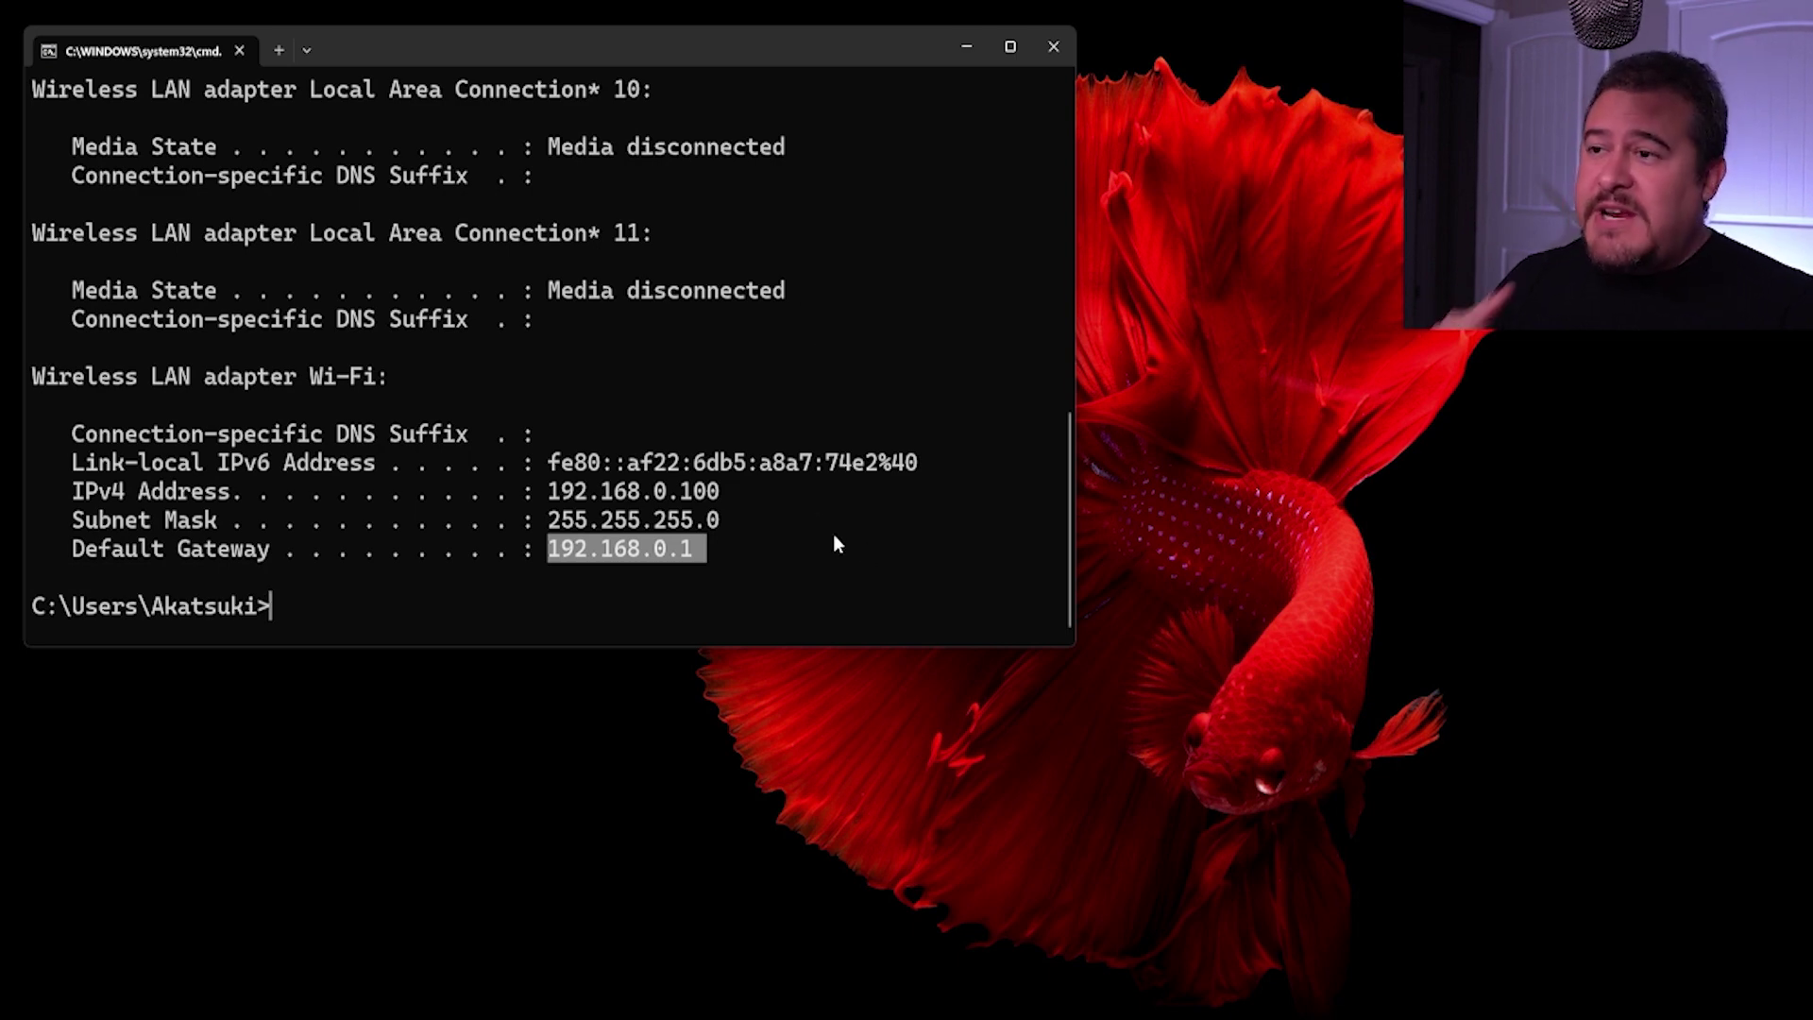
mouse_move(1323, 1015)
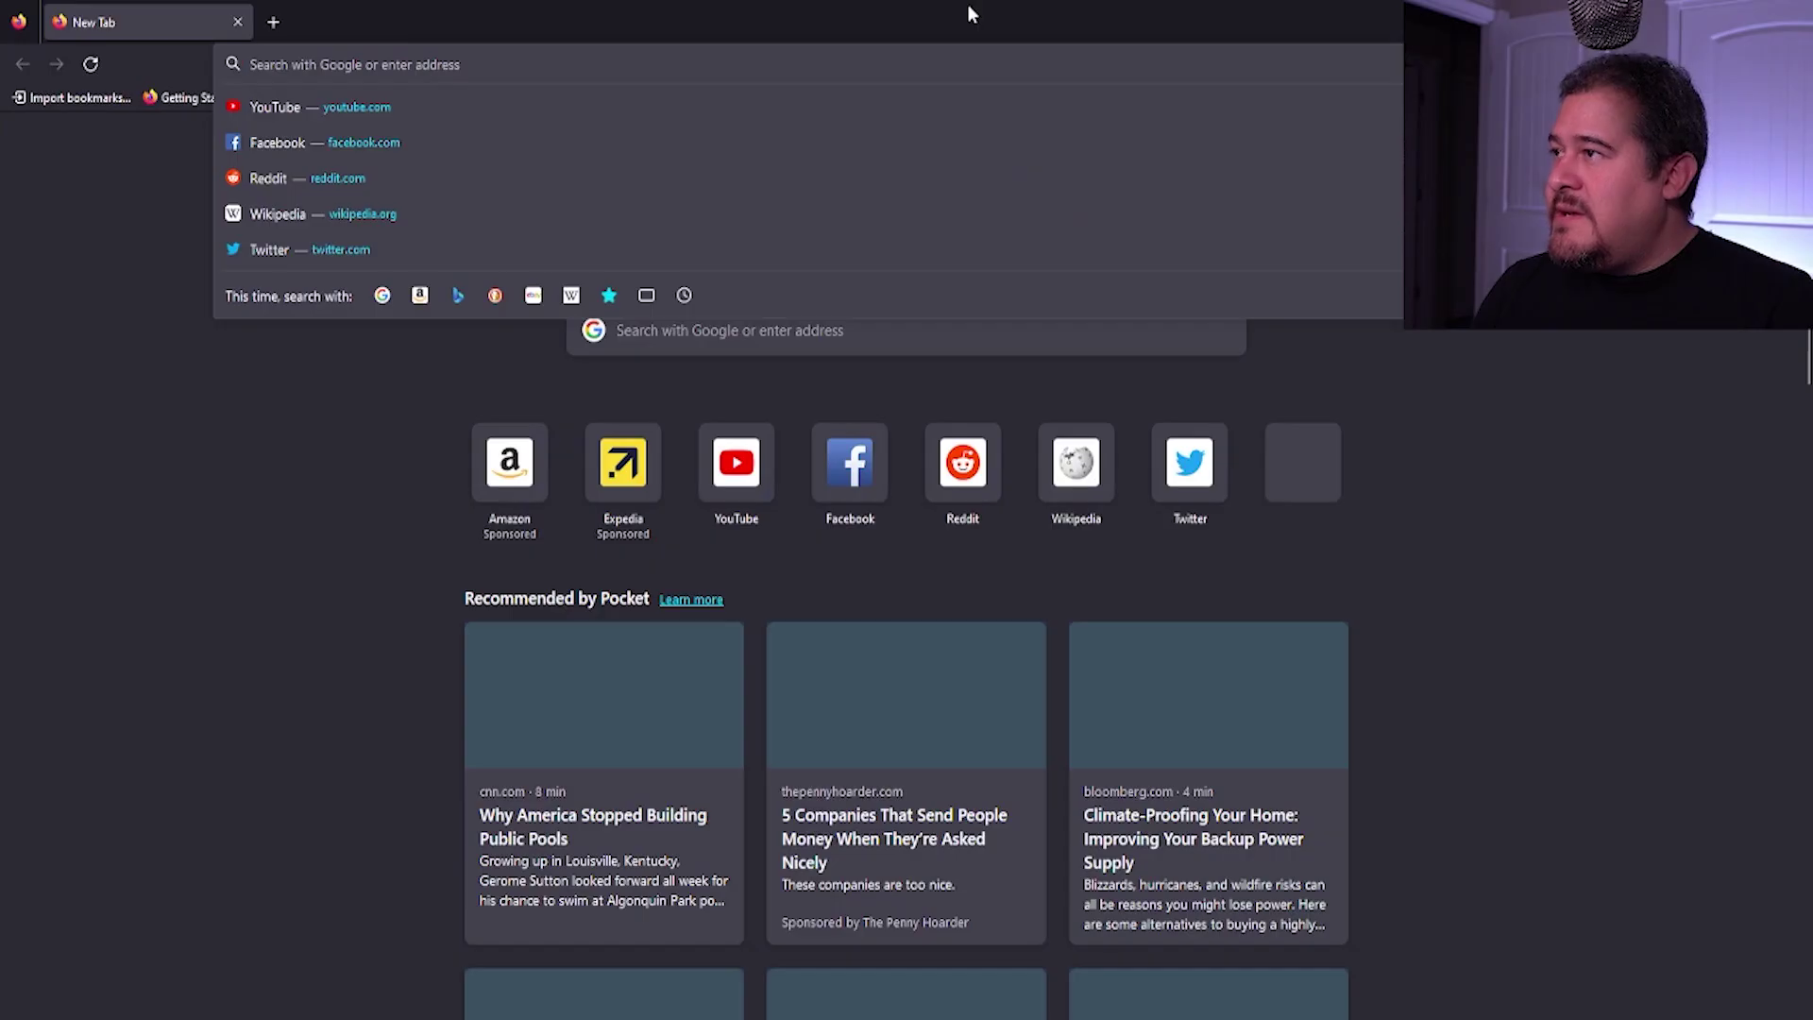
Step: Load 192.168.0.1 in Firefox and sign in with the router's admin username and password
text(192.)
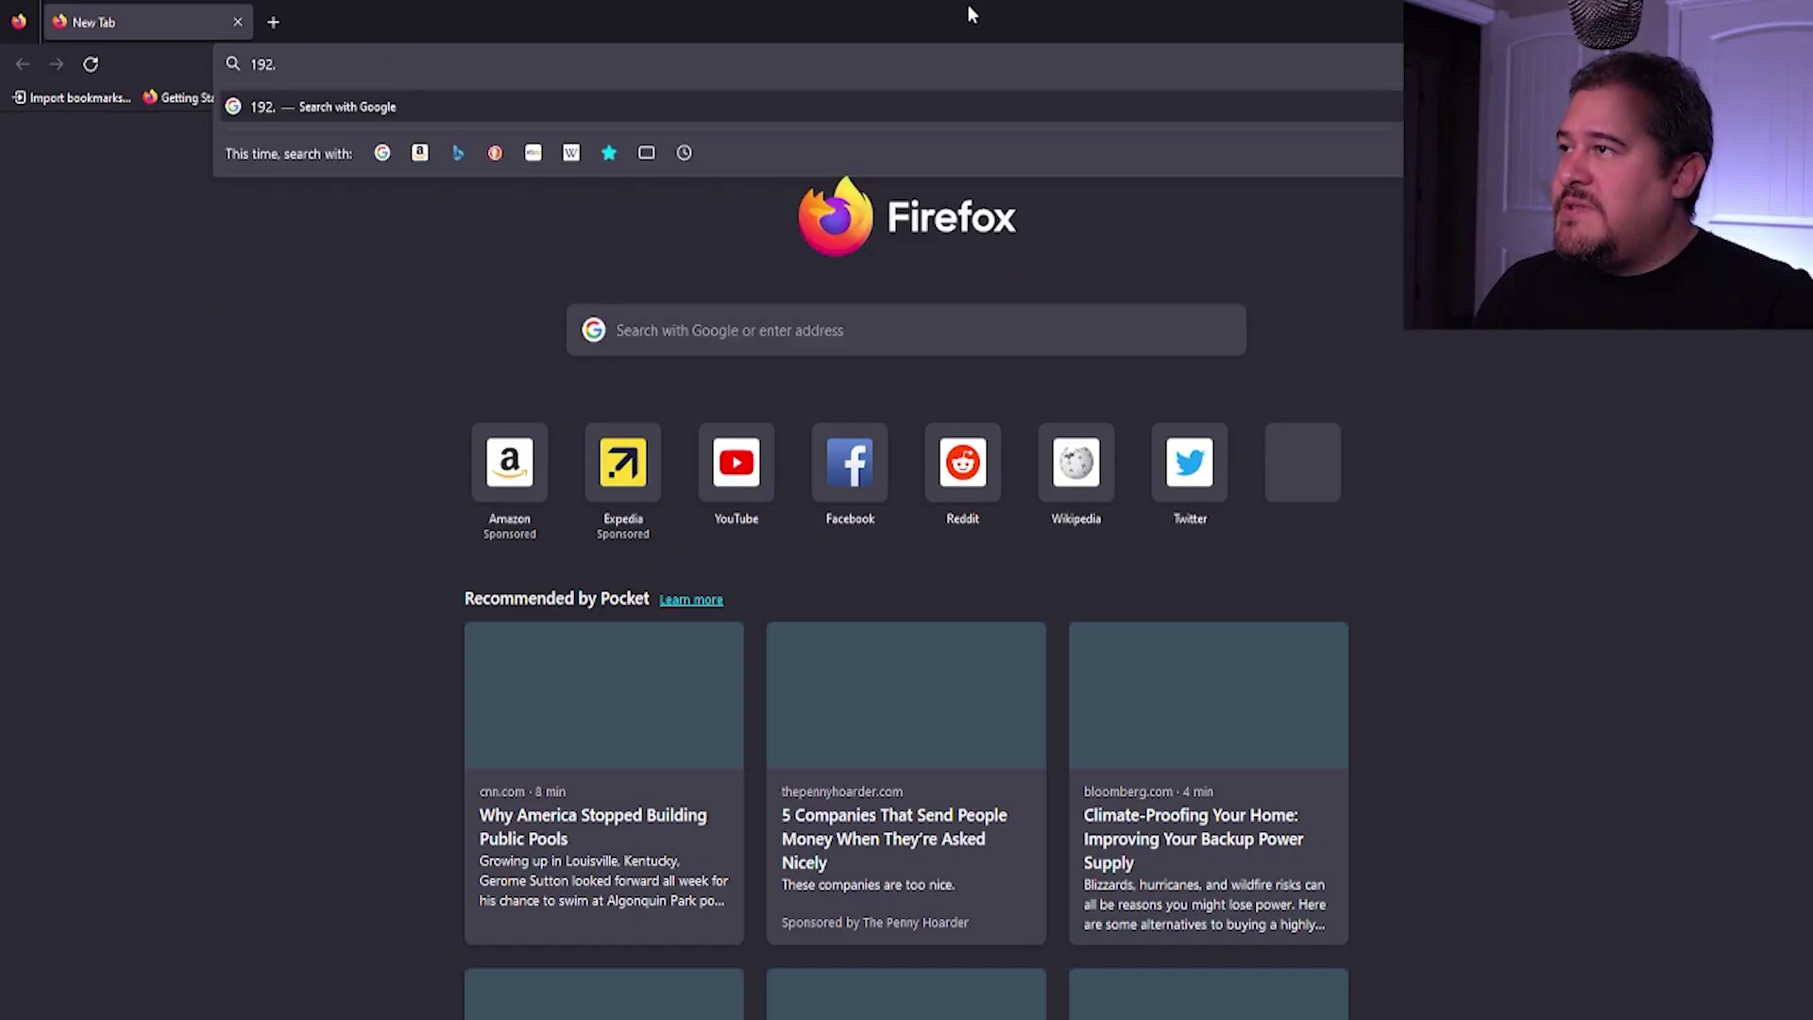
text(168.0.1)
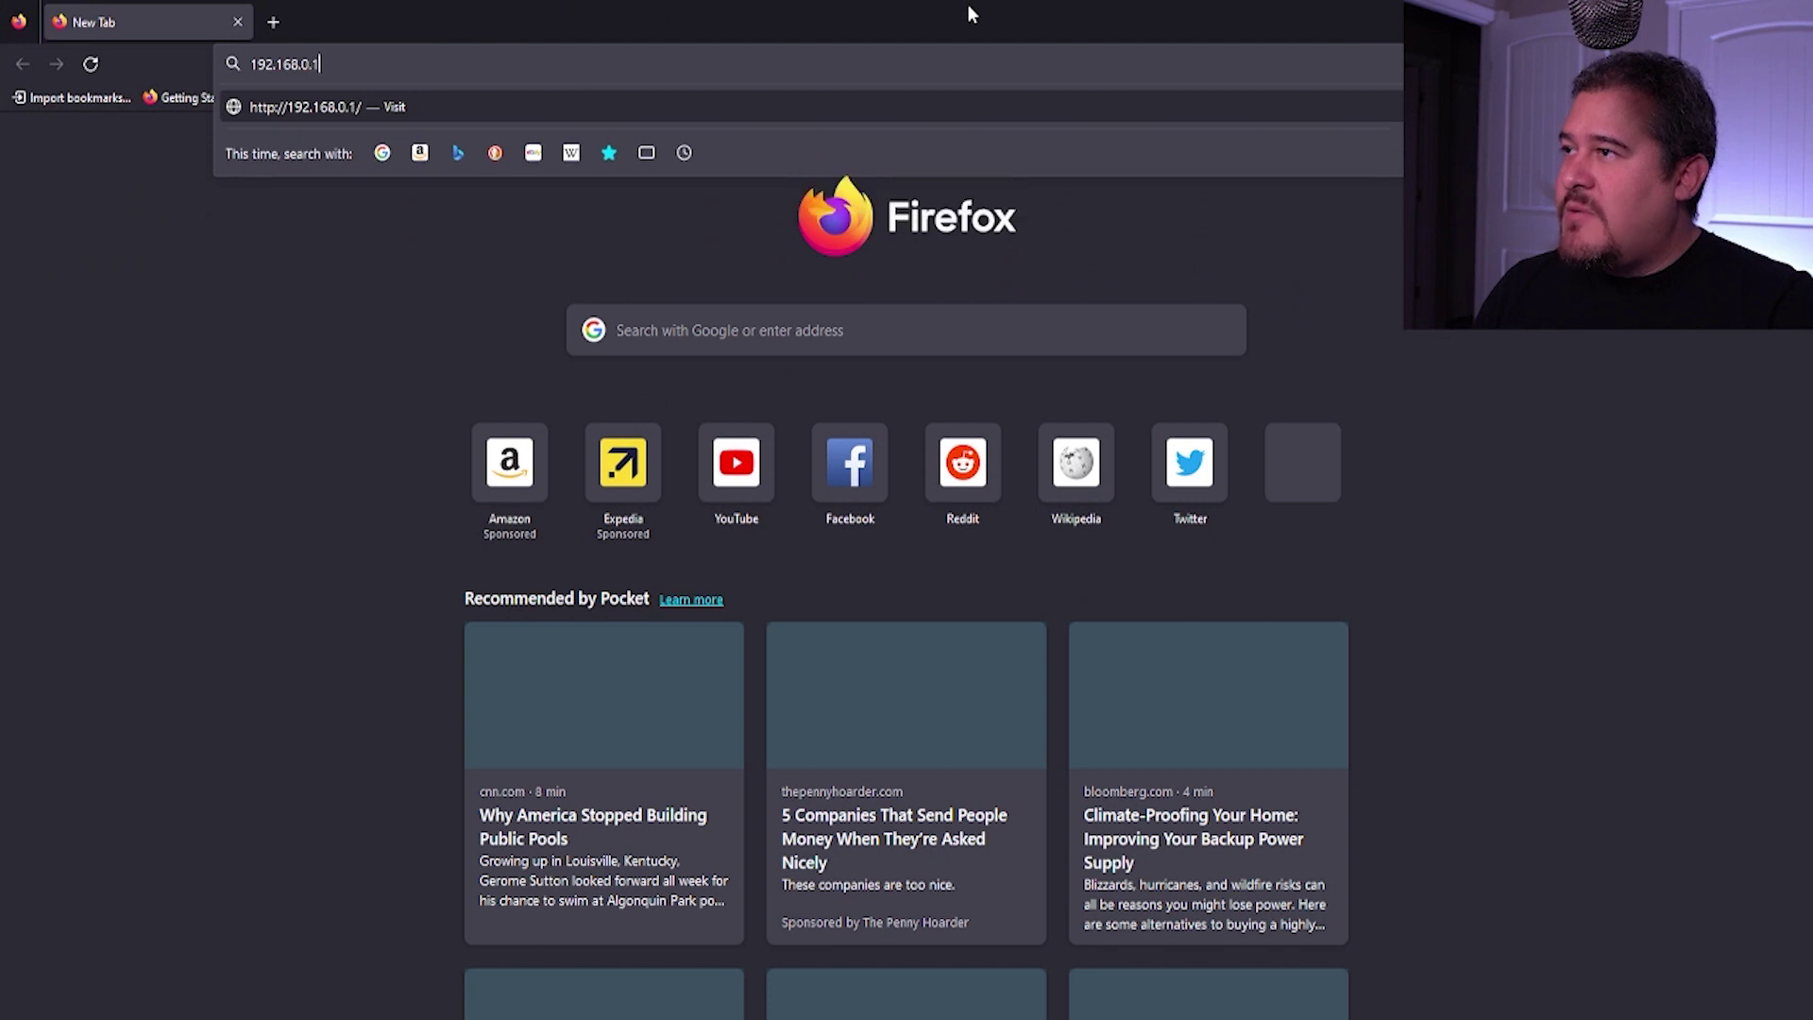
key(Return)
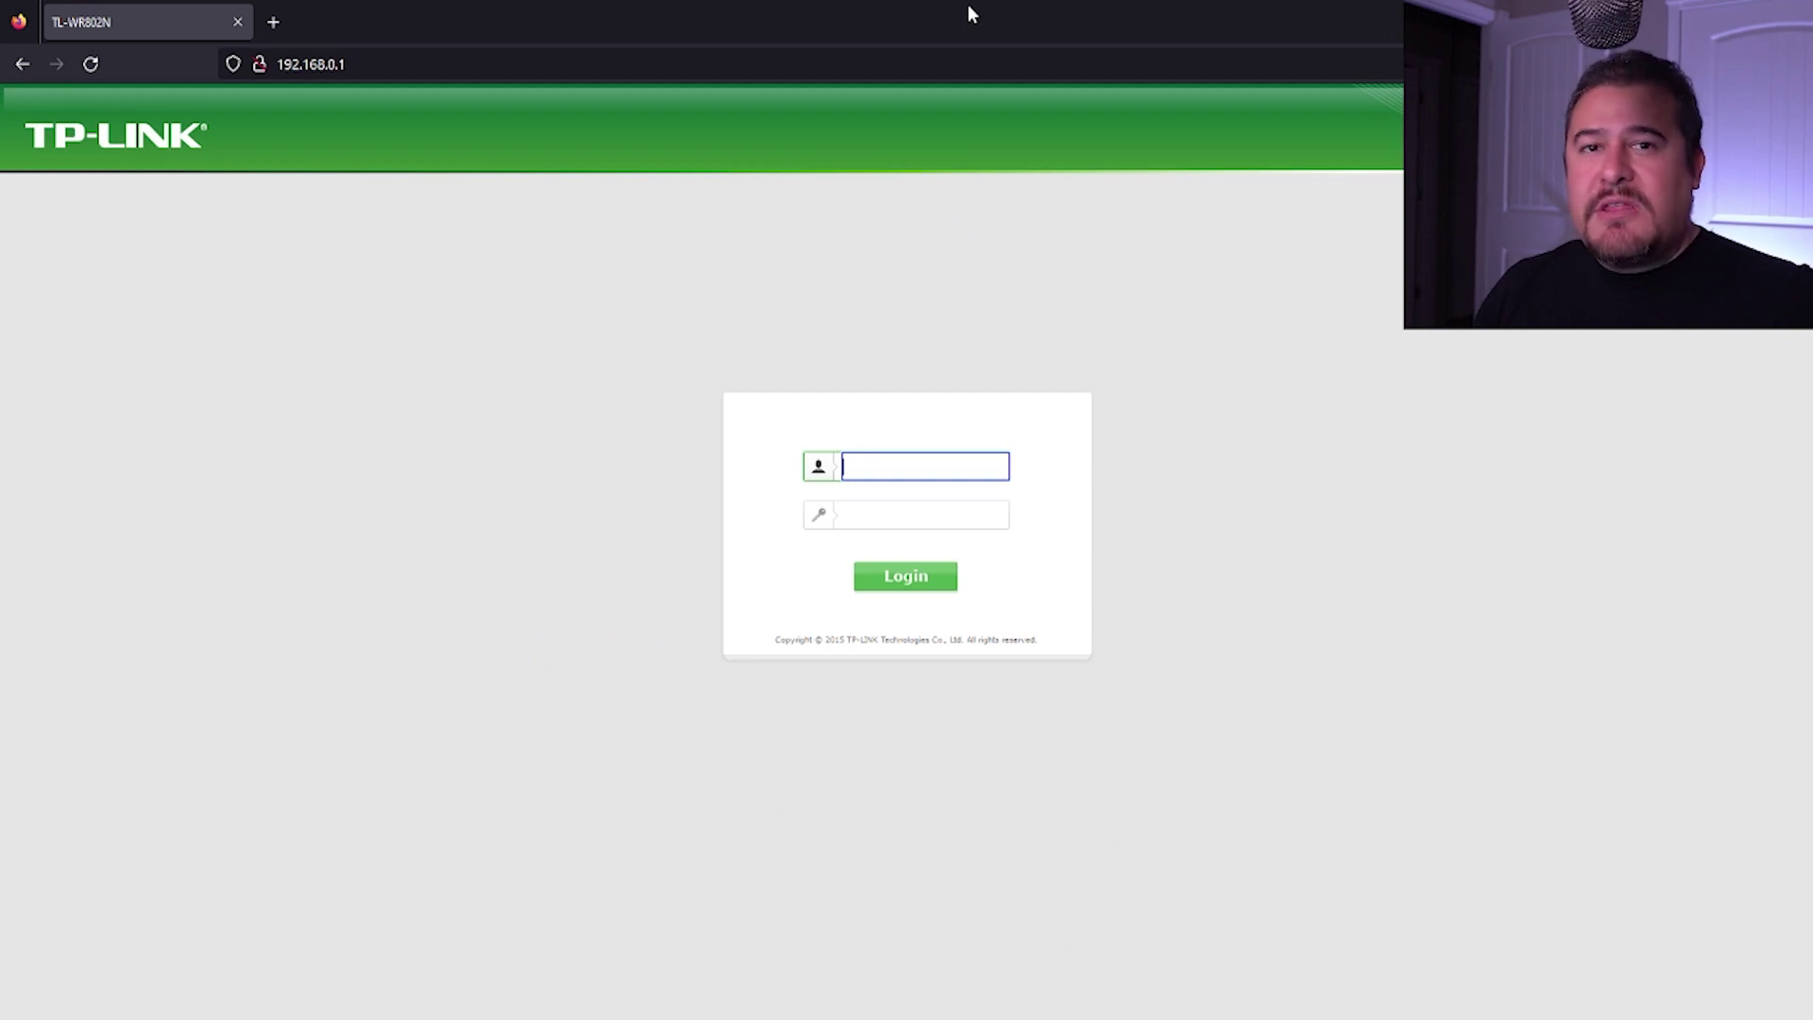
text(admin)
key(Tab)
text(admin)
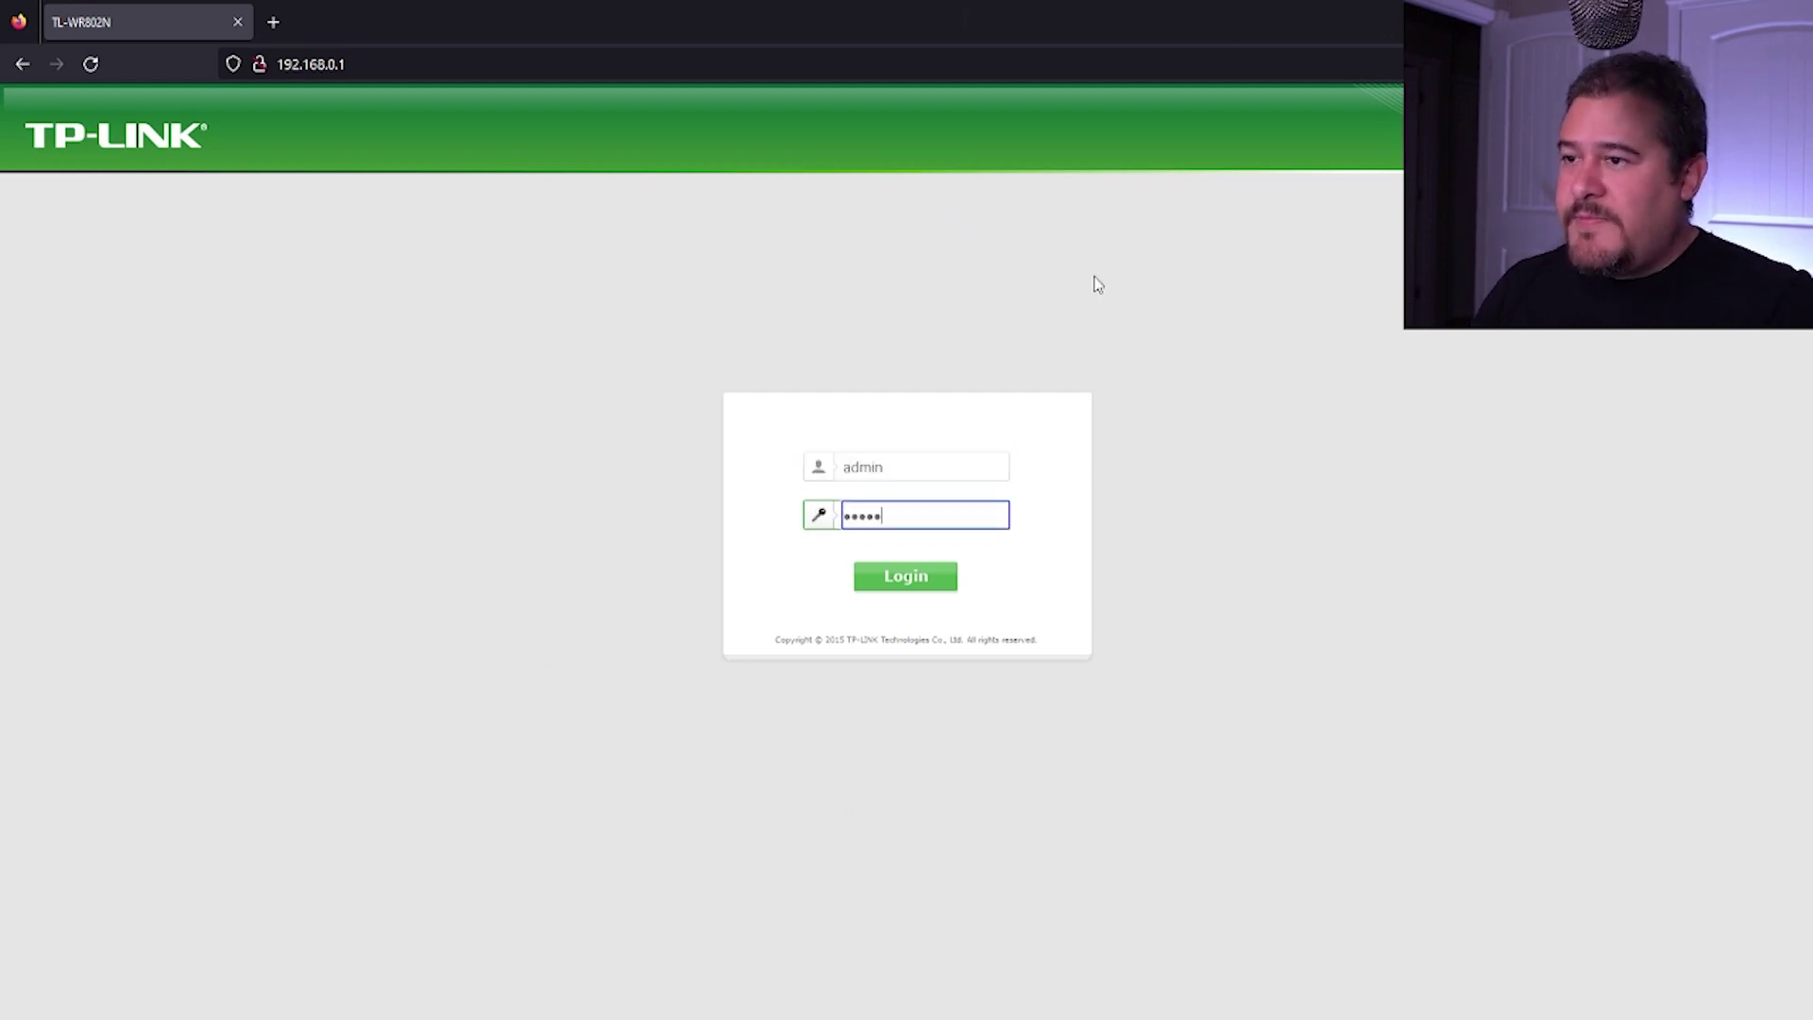
click(883, 579)
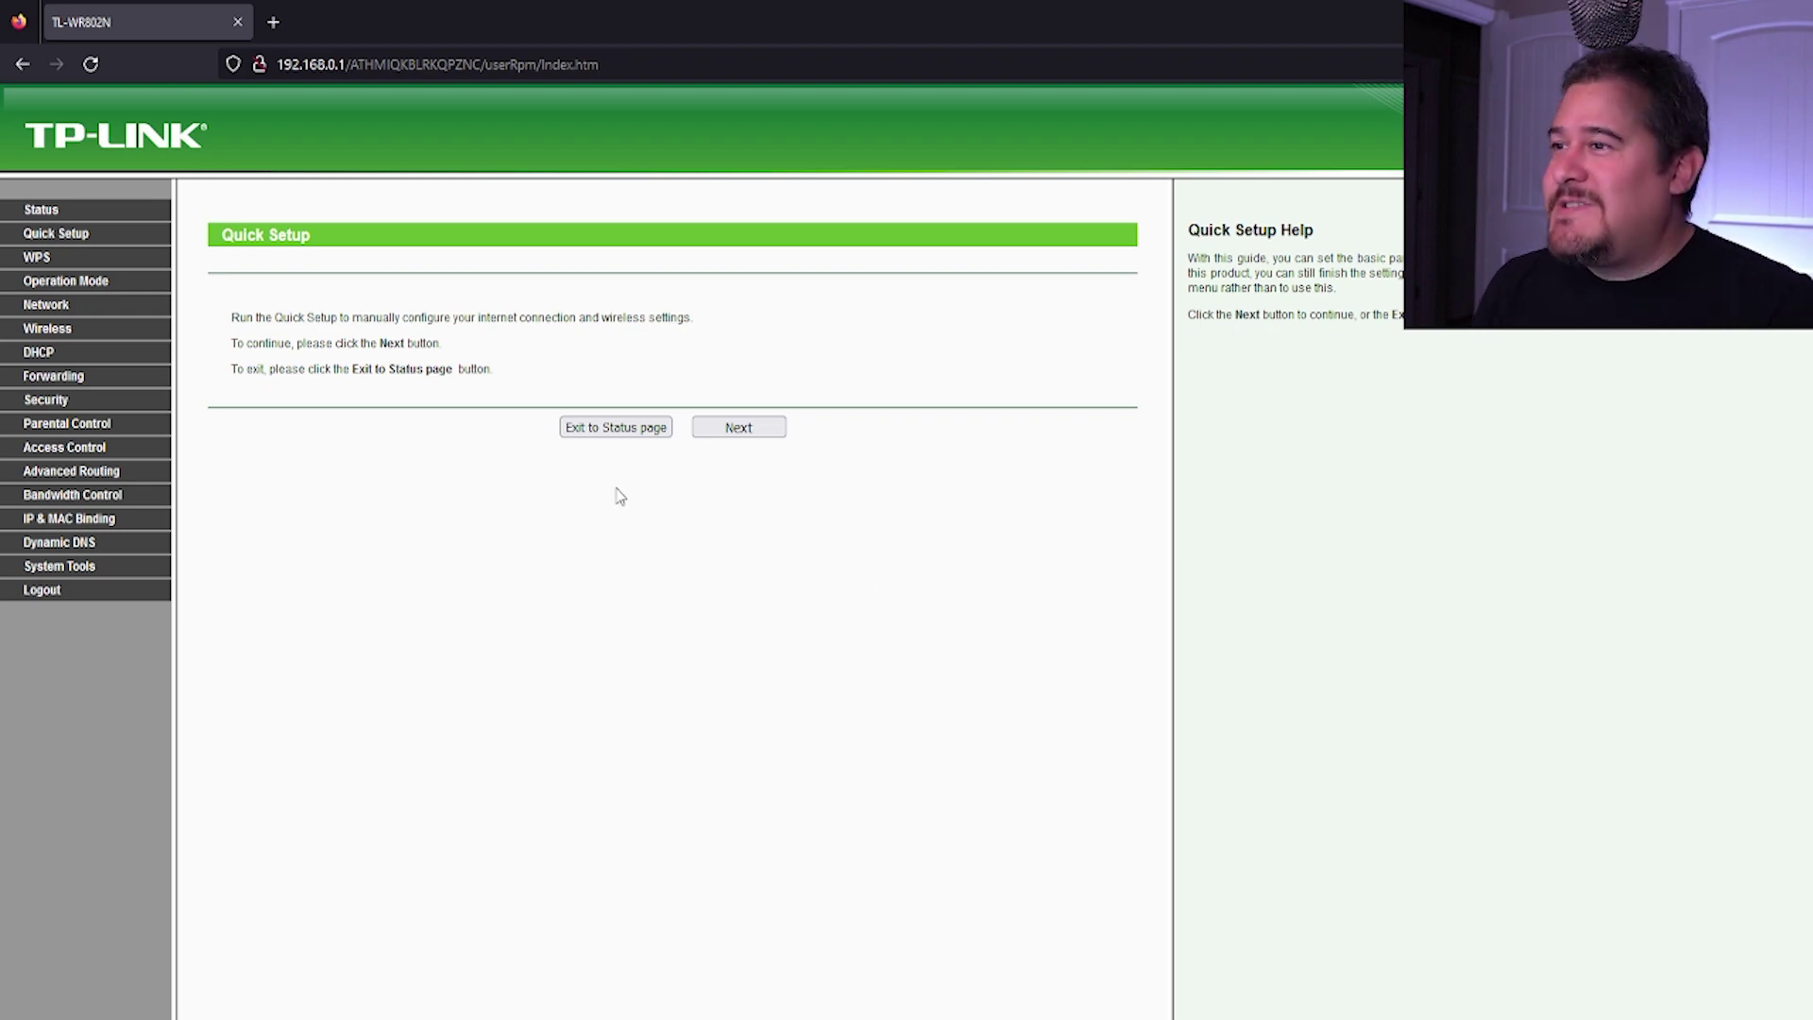
Step: Advance the Quick Setup wizard from its start page to the Operation Mode choices
click(746, 430)
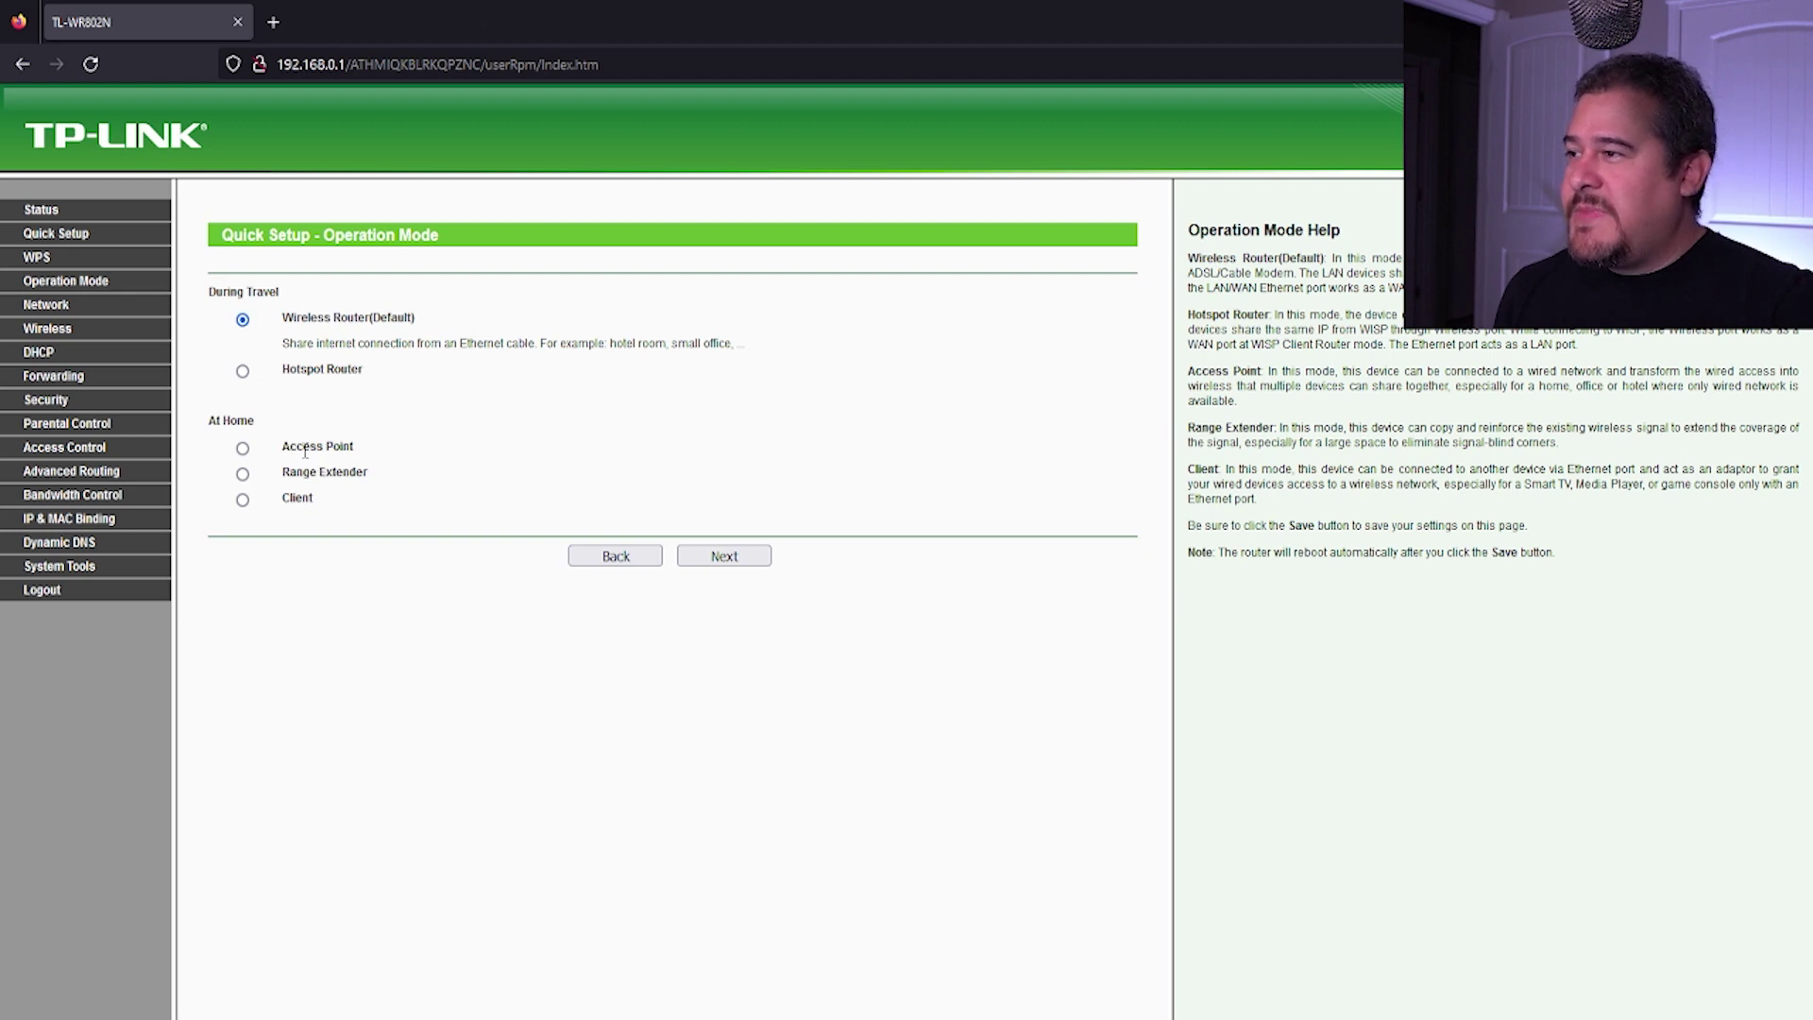
Step: Switch the operation mode to Access Point and keep the default wireless settings
click(244, 447)
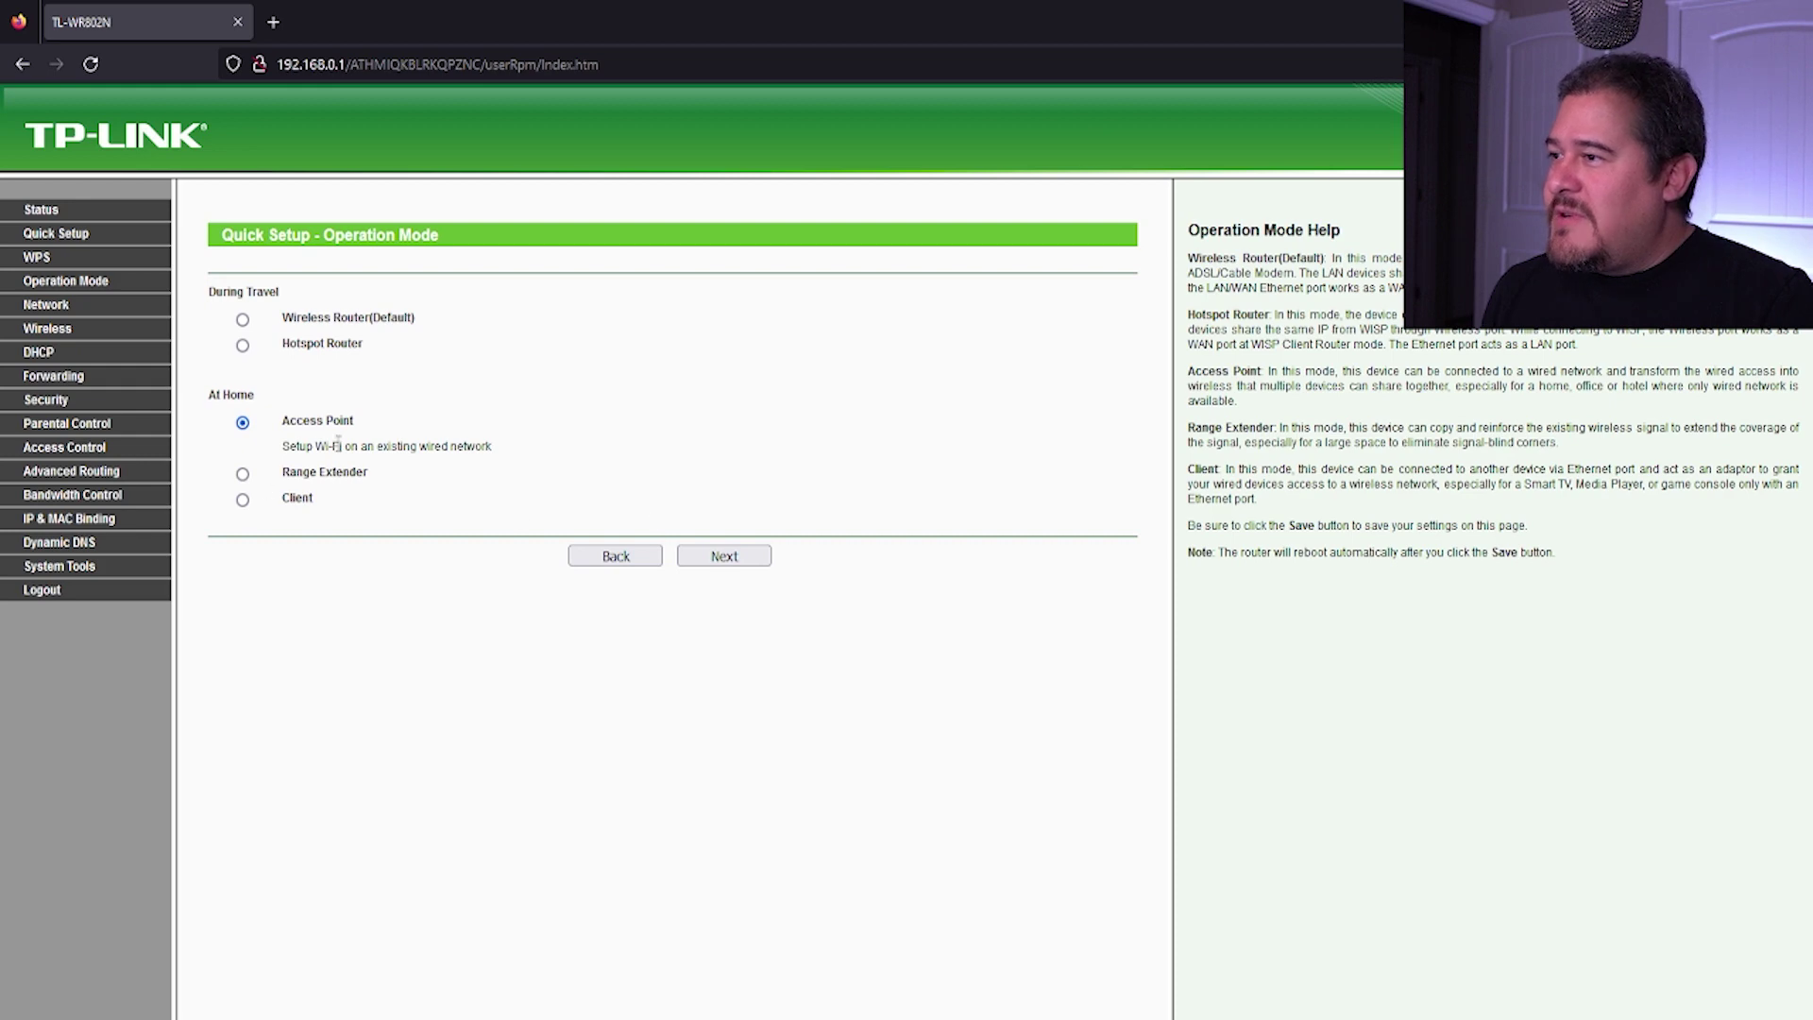
click(723, 558)
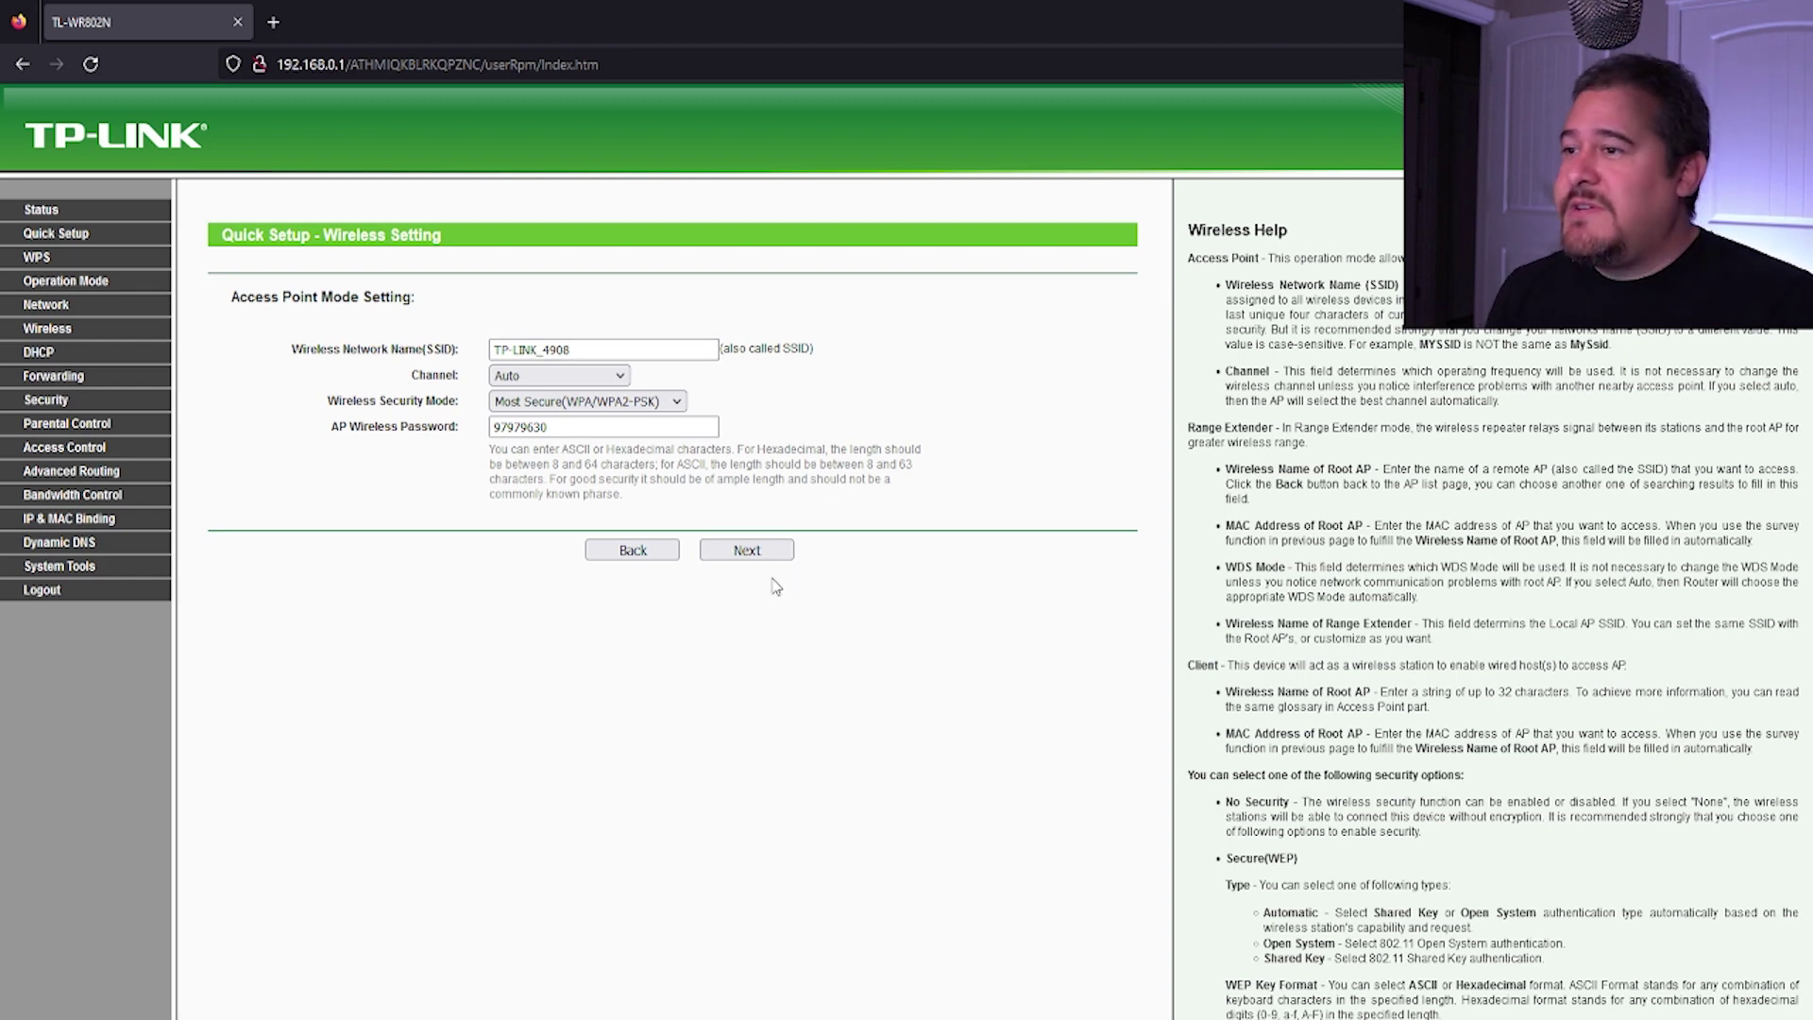
click(741, 551)
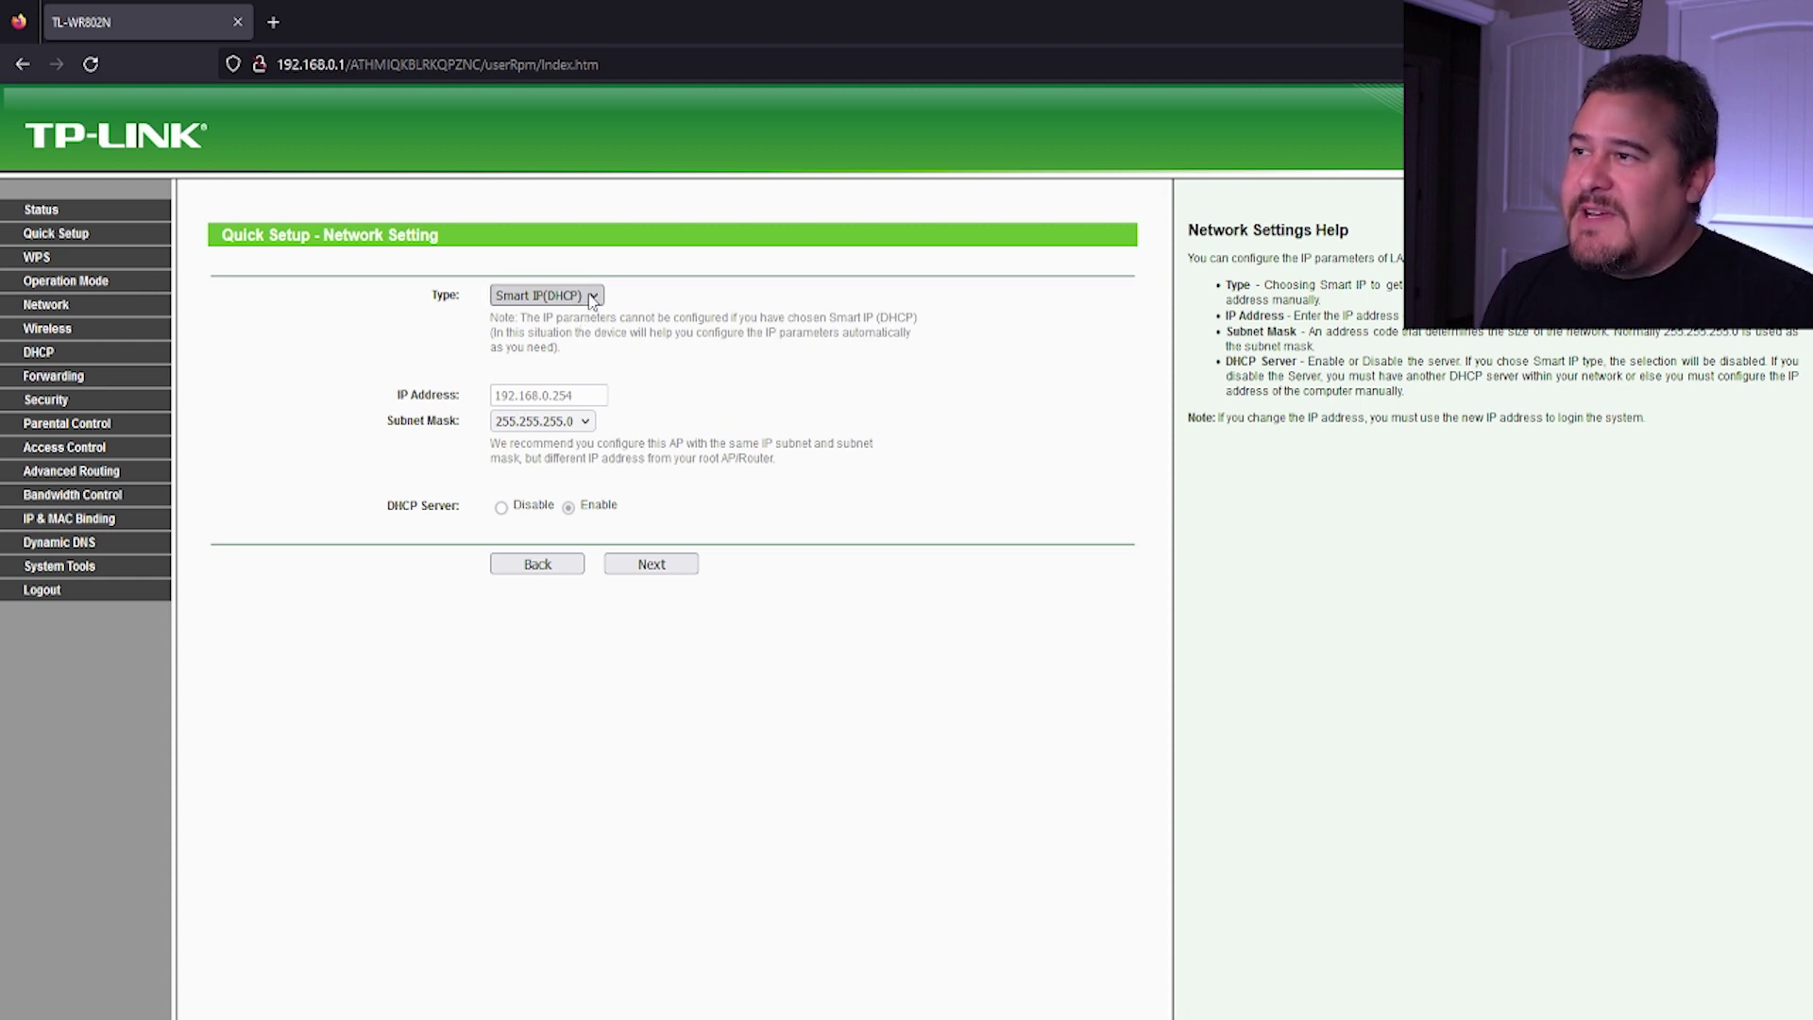
Step: Change the LAN type to Static IP and edit the IP address to 192.168.1.254
click(592, 297)
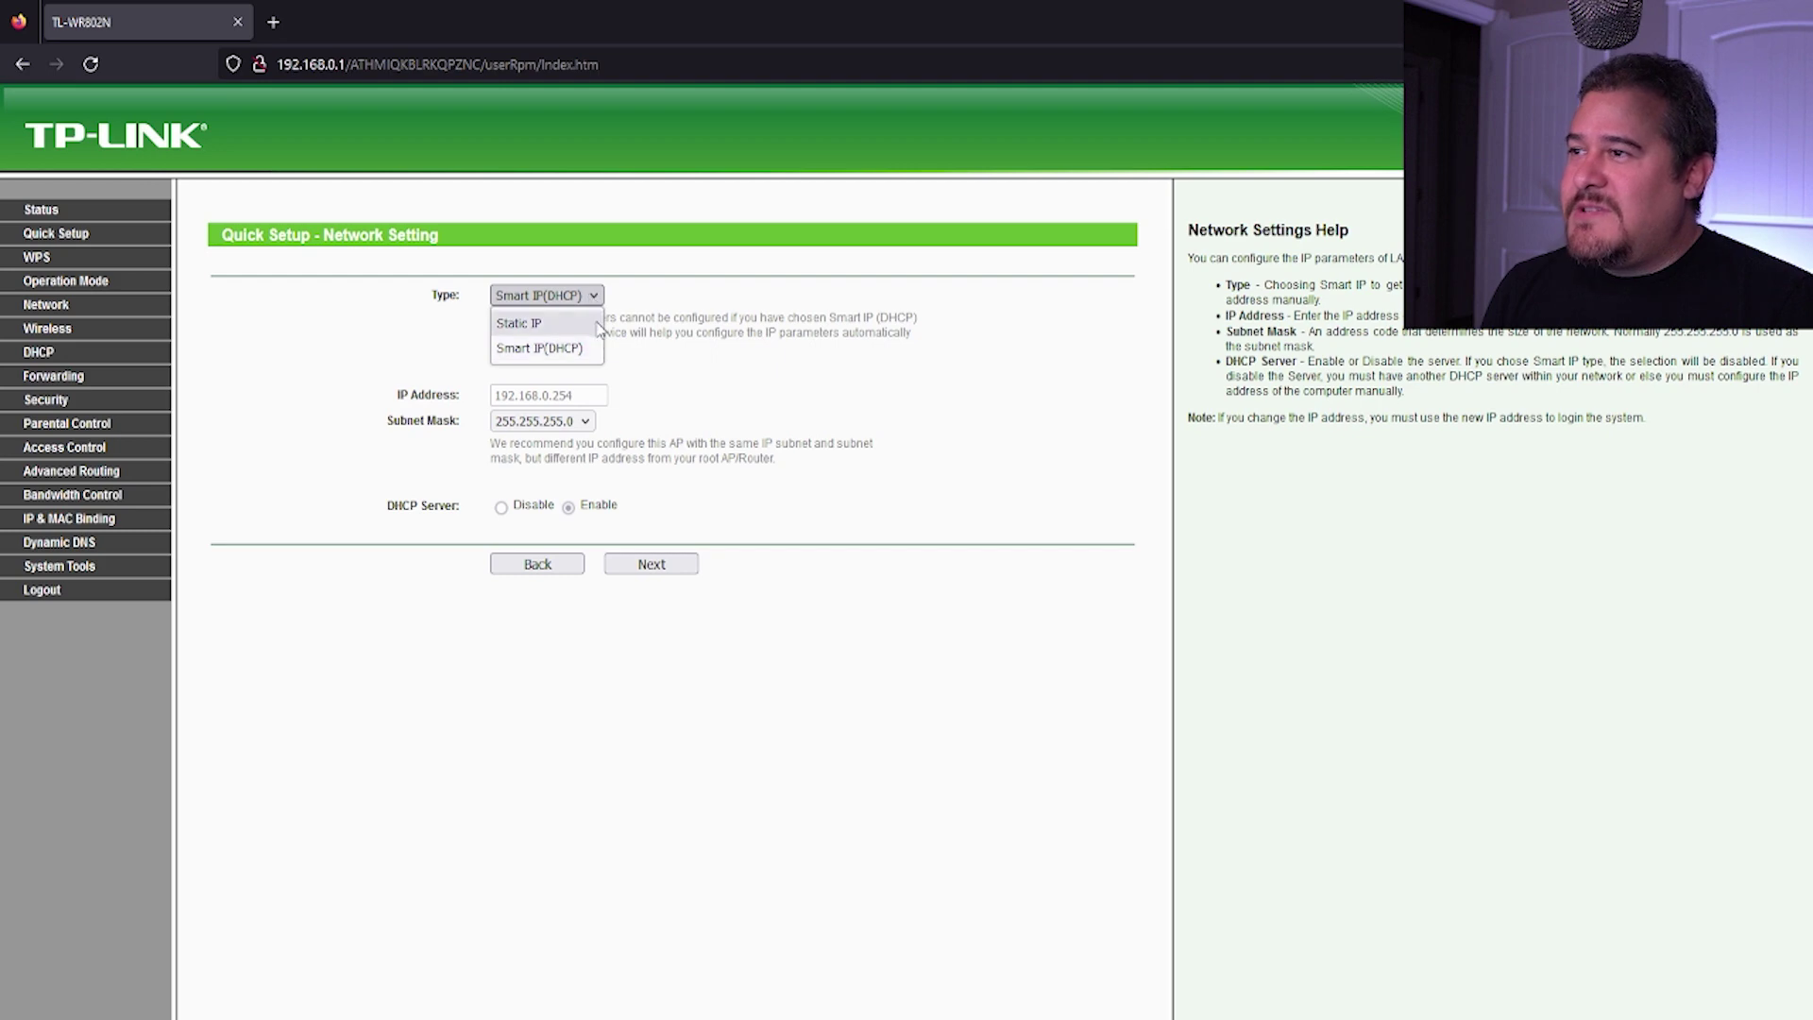
click(589, 323)
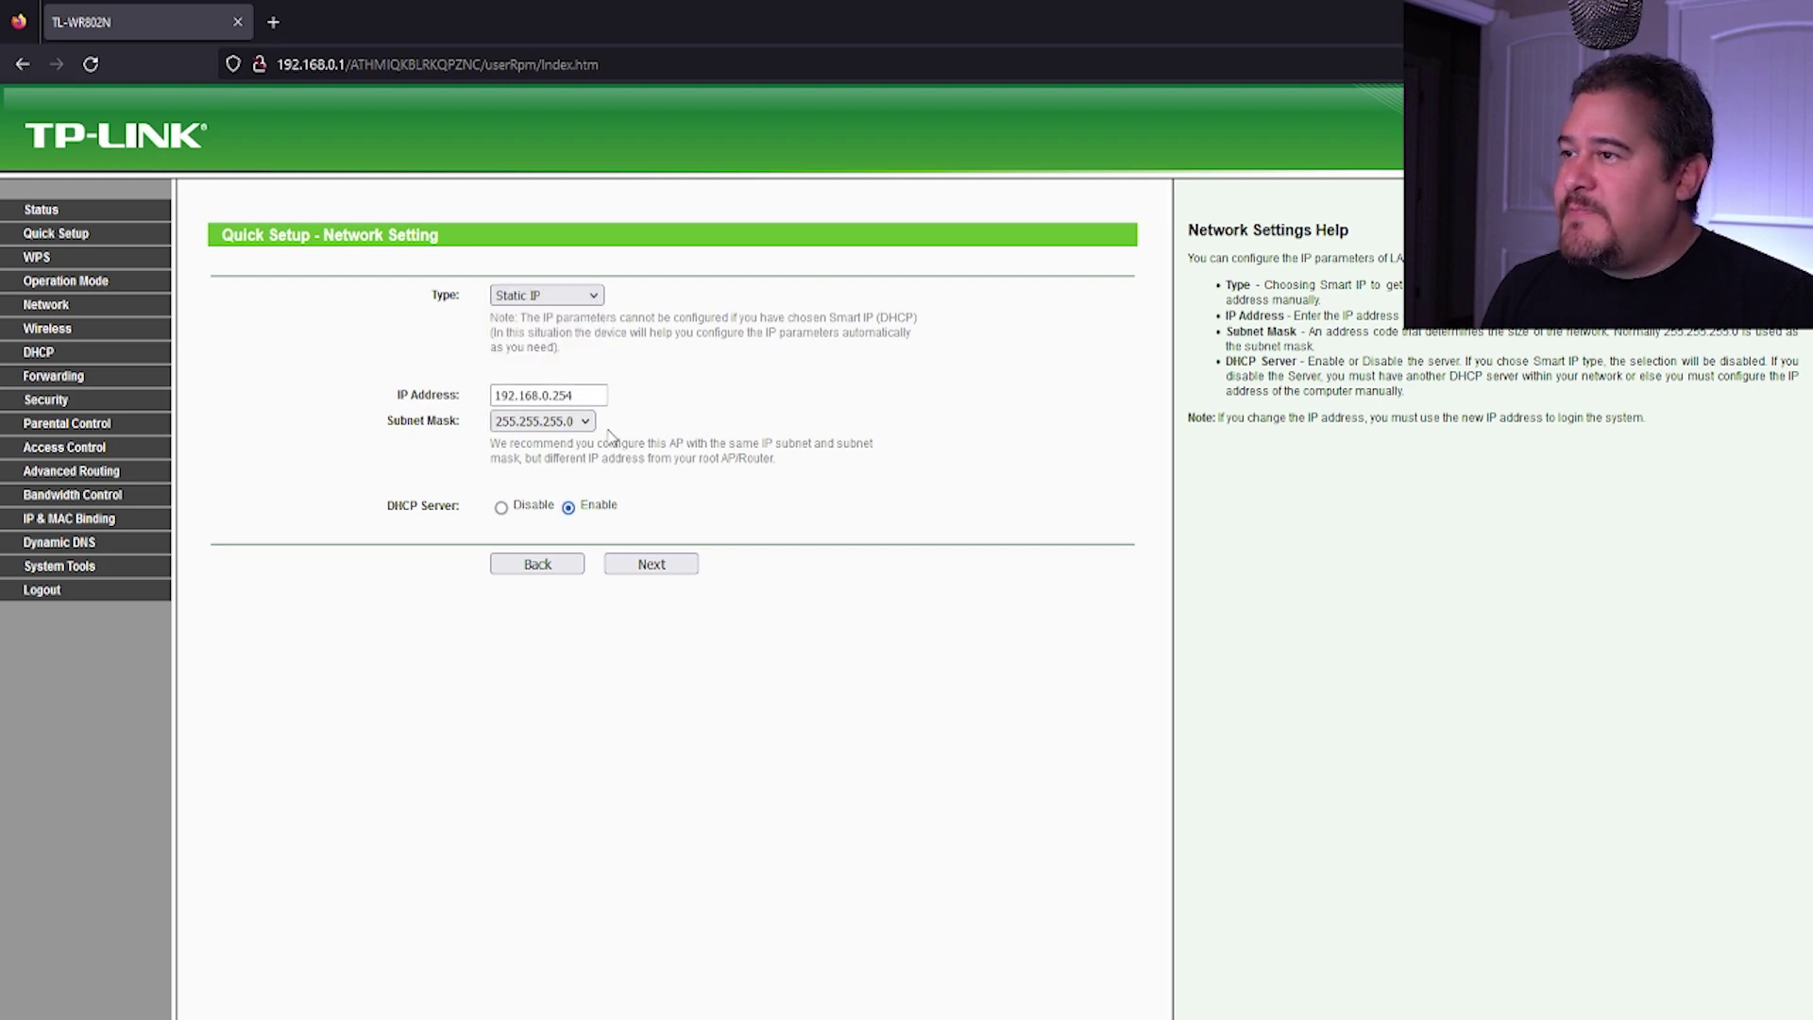
click(584, 395)
drag(585, 395, 542, 394)
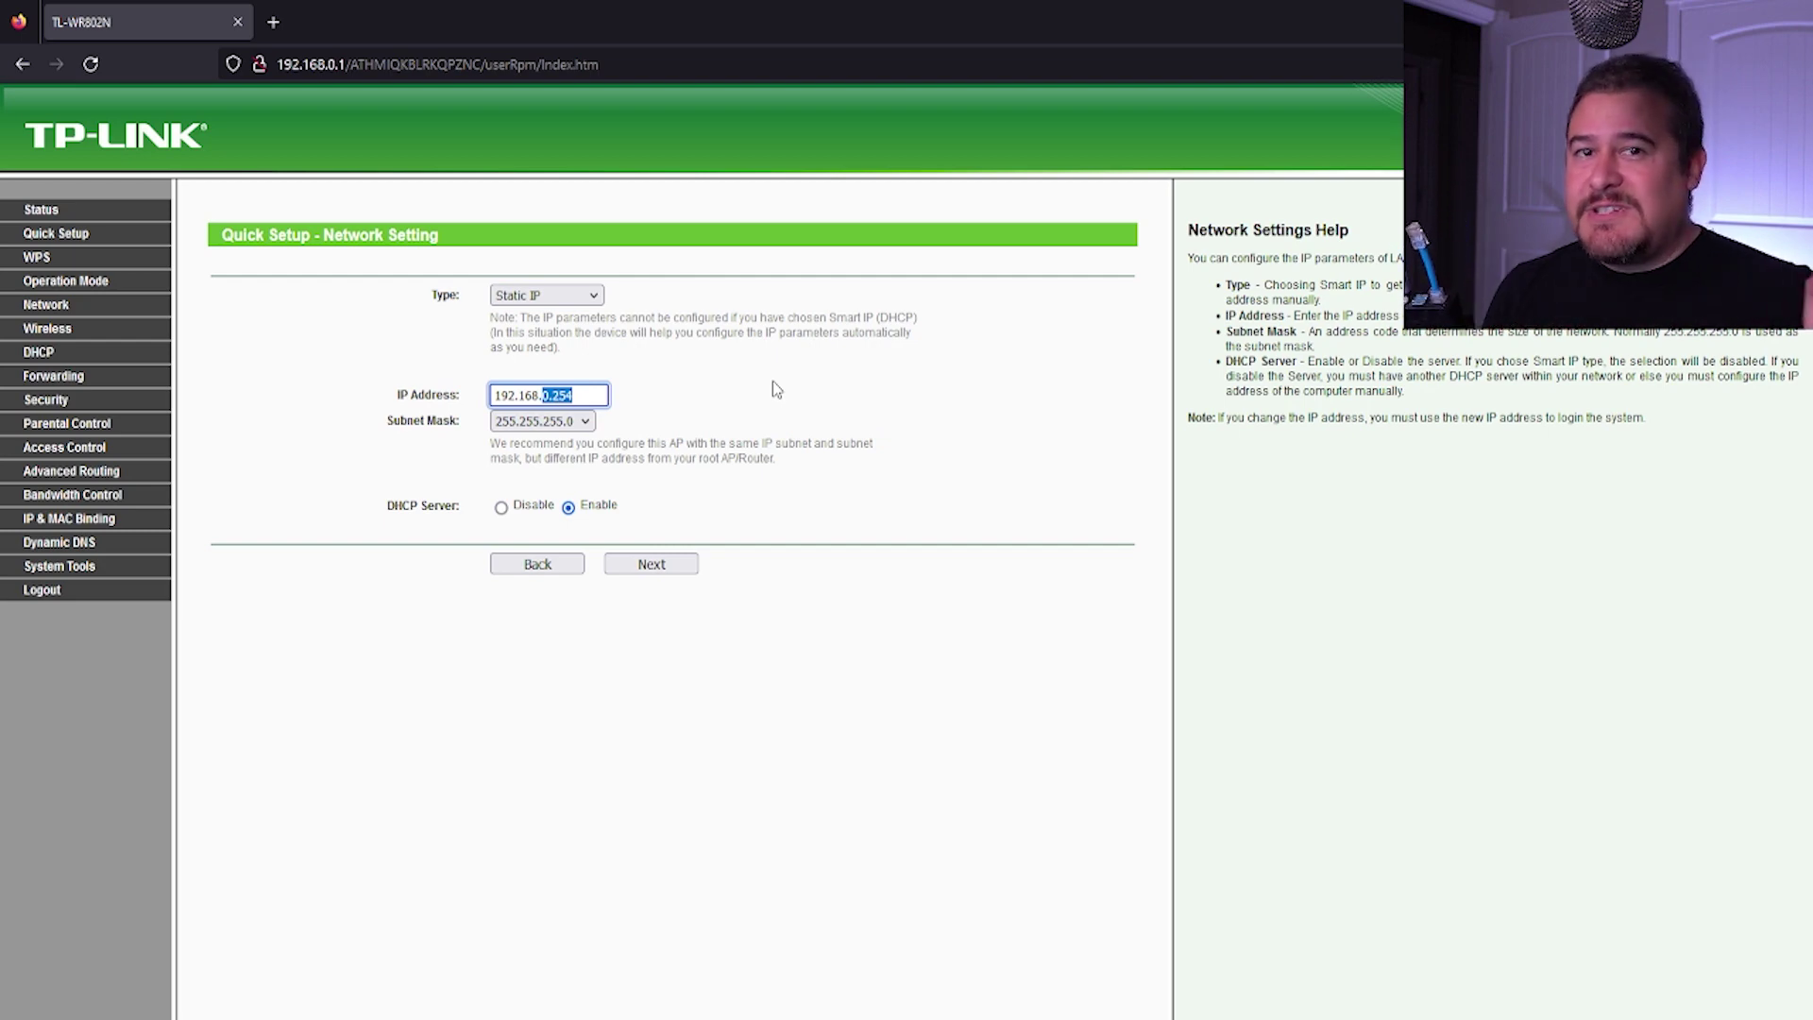
key(End)
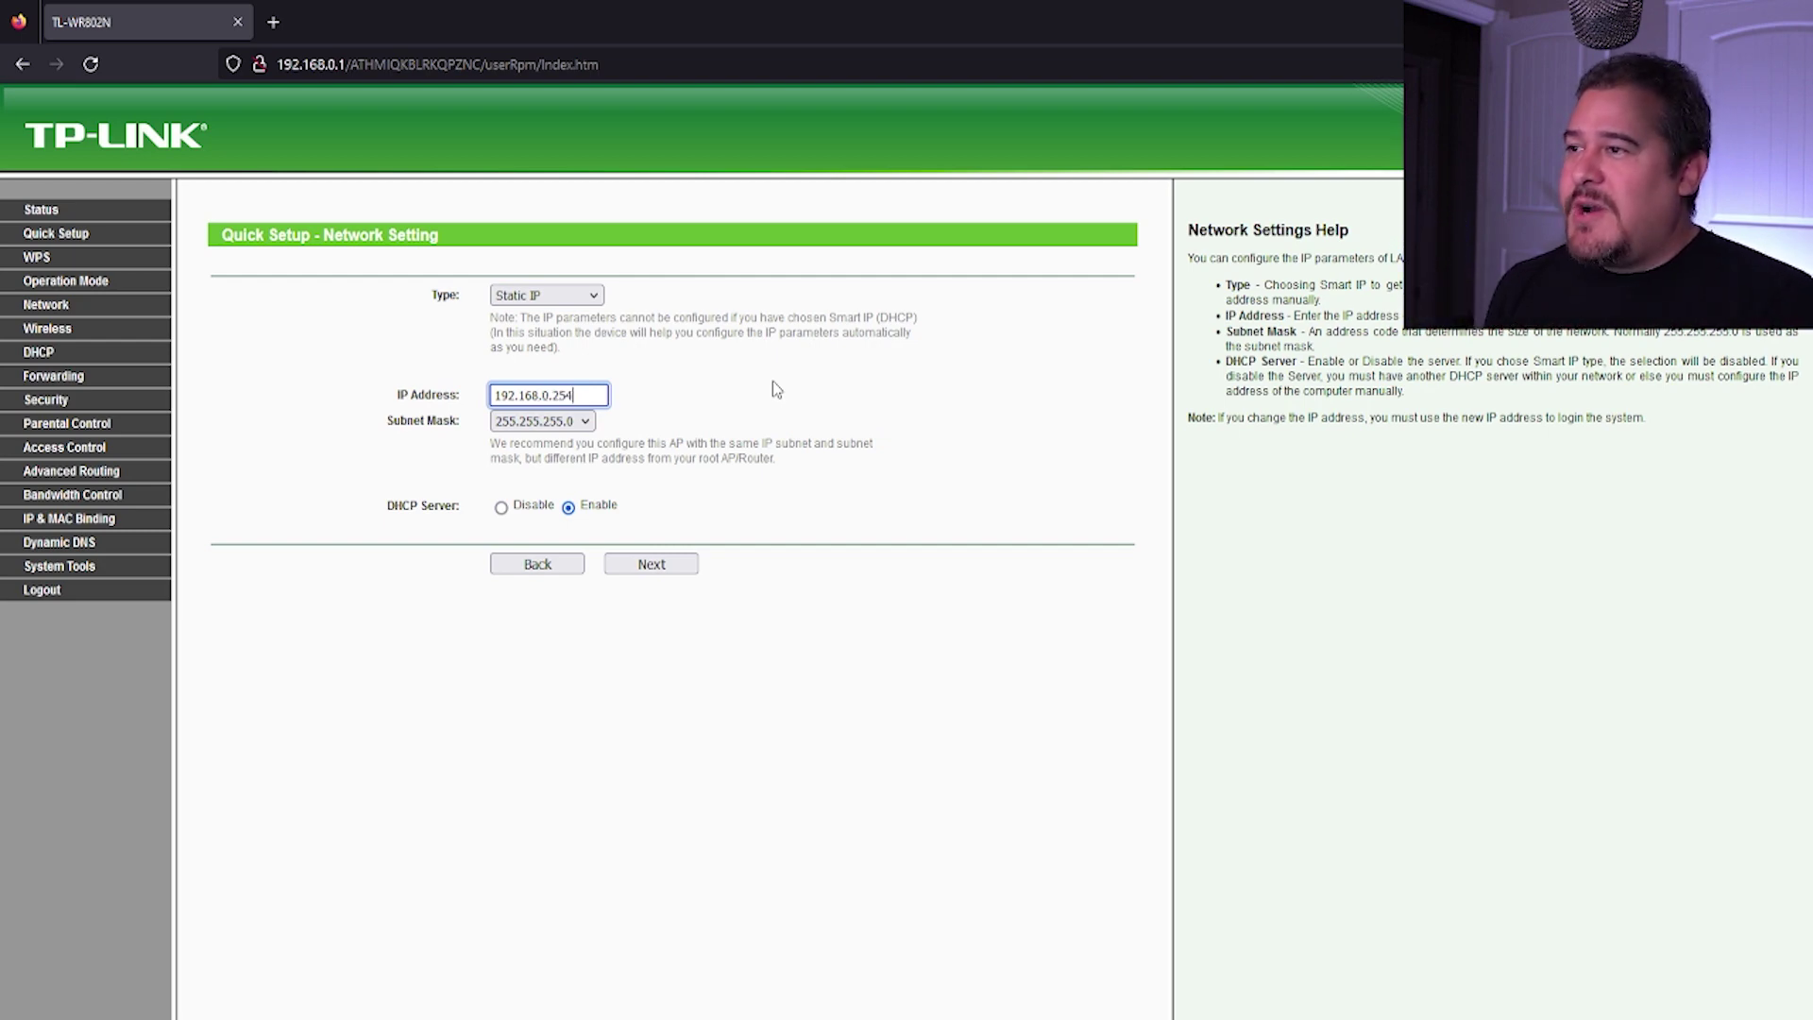
key(Left)
key(Left)
key(Left)
key(Left)
key(BackSpace)
text(1)
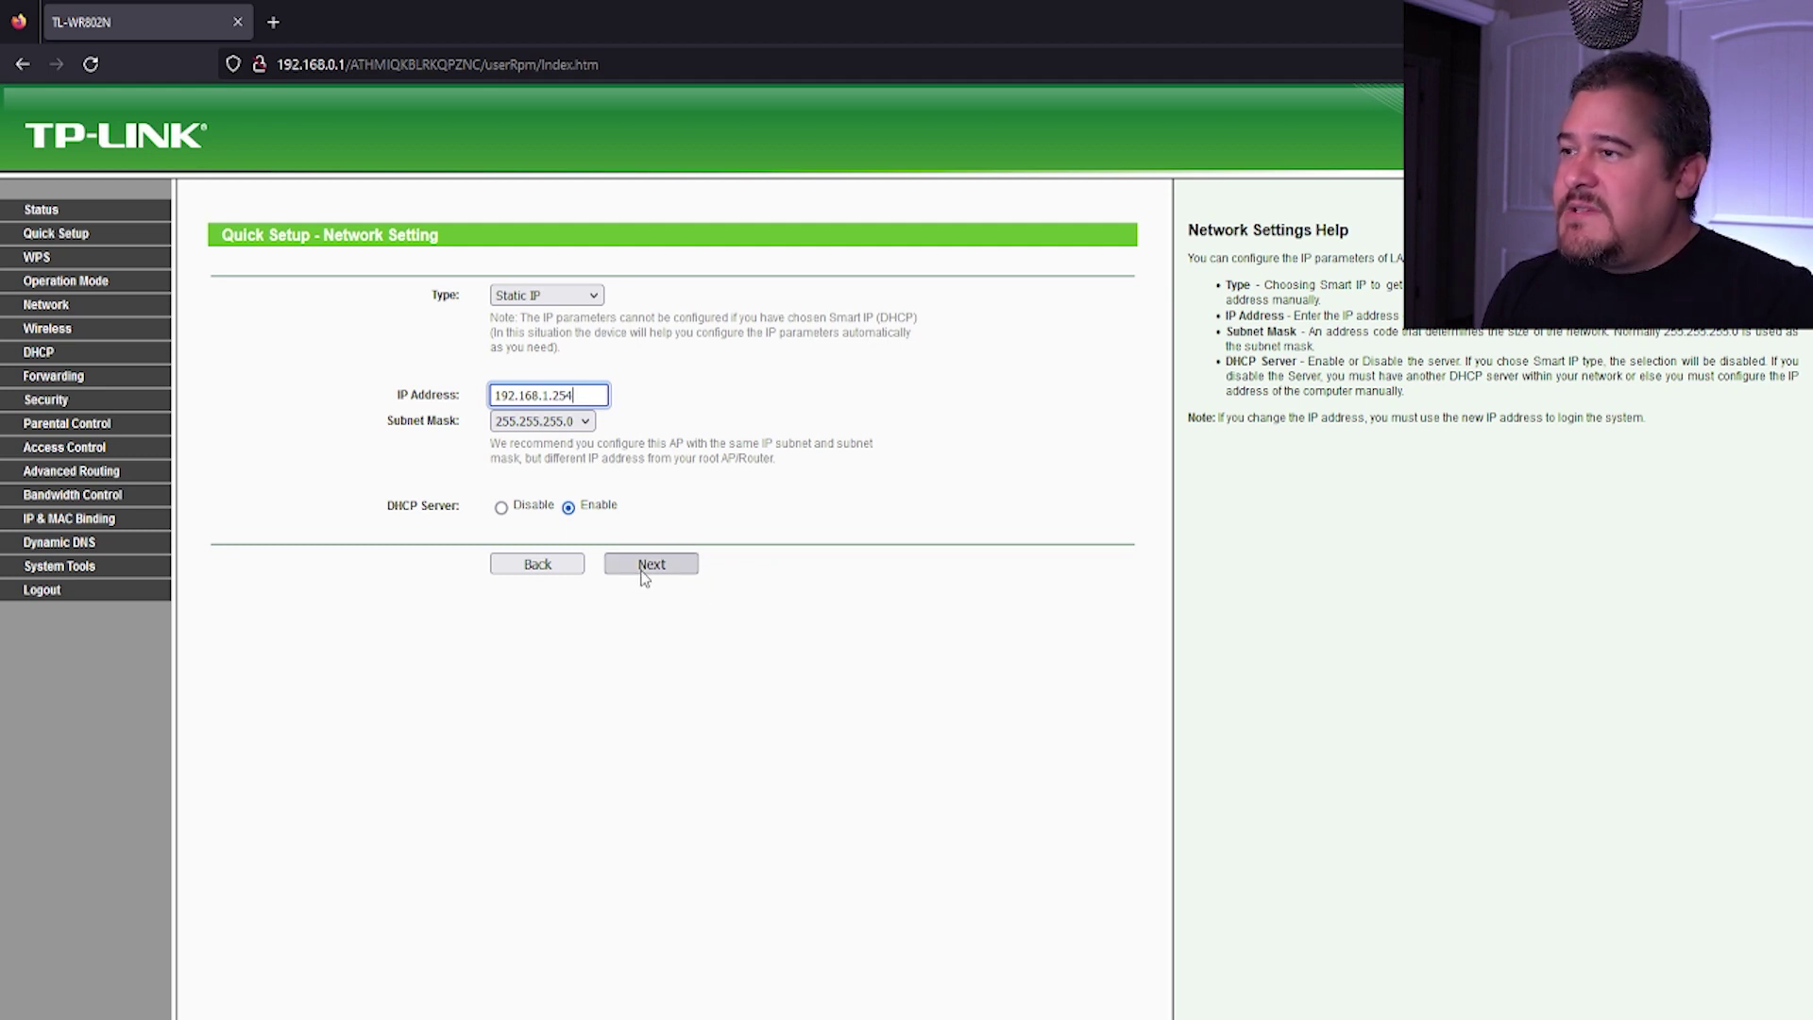
Step: Review the Quick Setup summary, then reboot the router and confirm the prompt
click(642, 569)
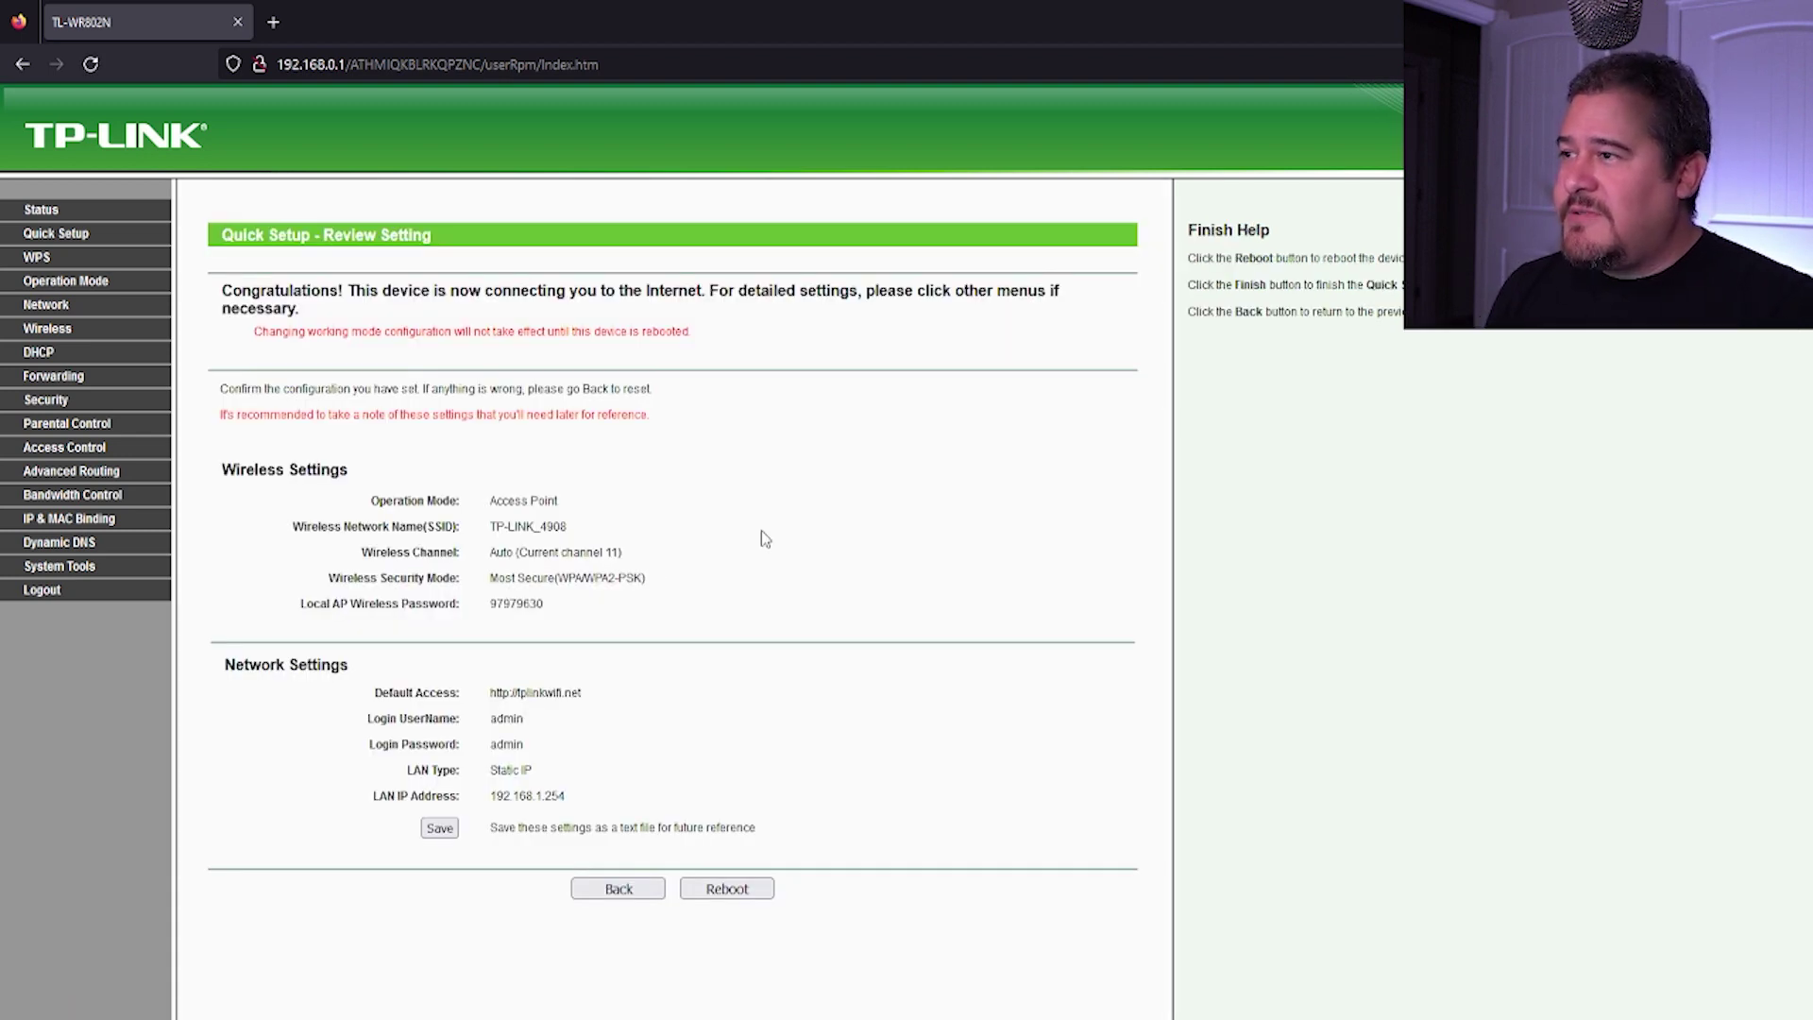
click(729, 889)
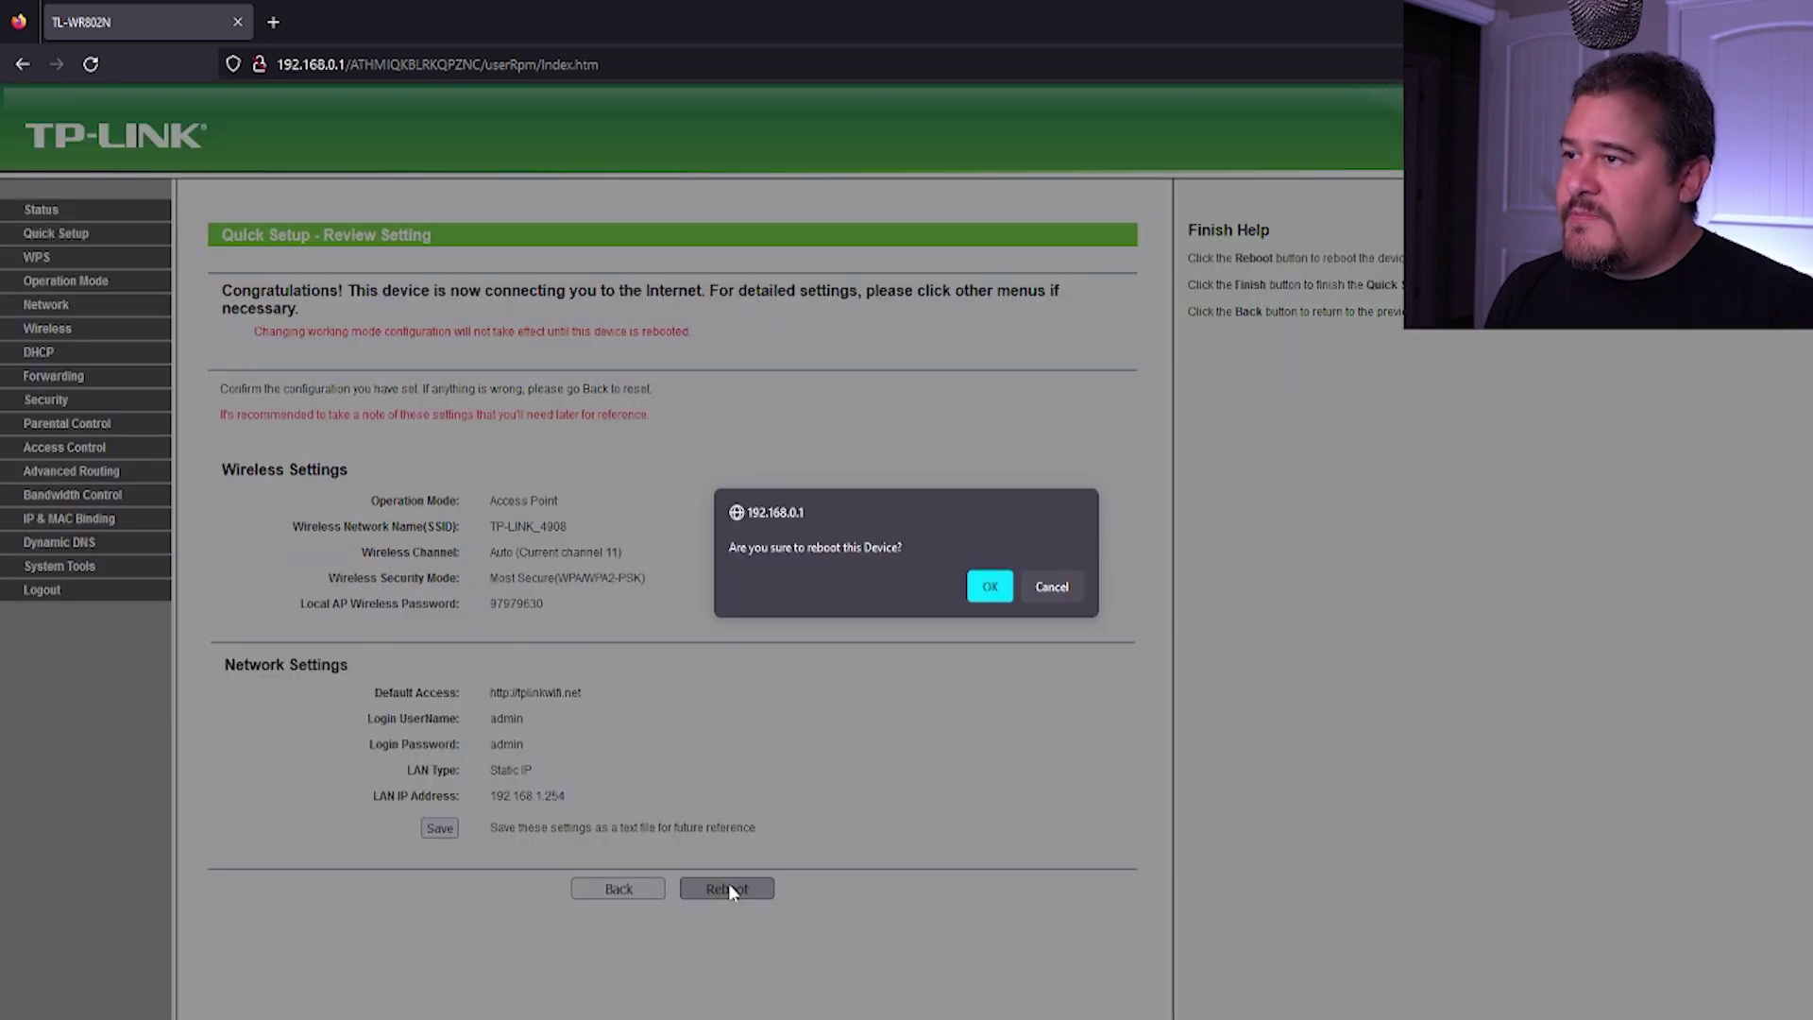
click(991, 590)
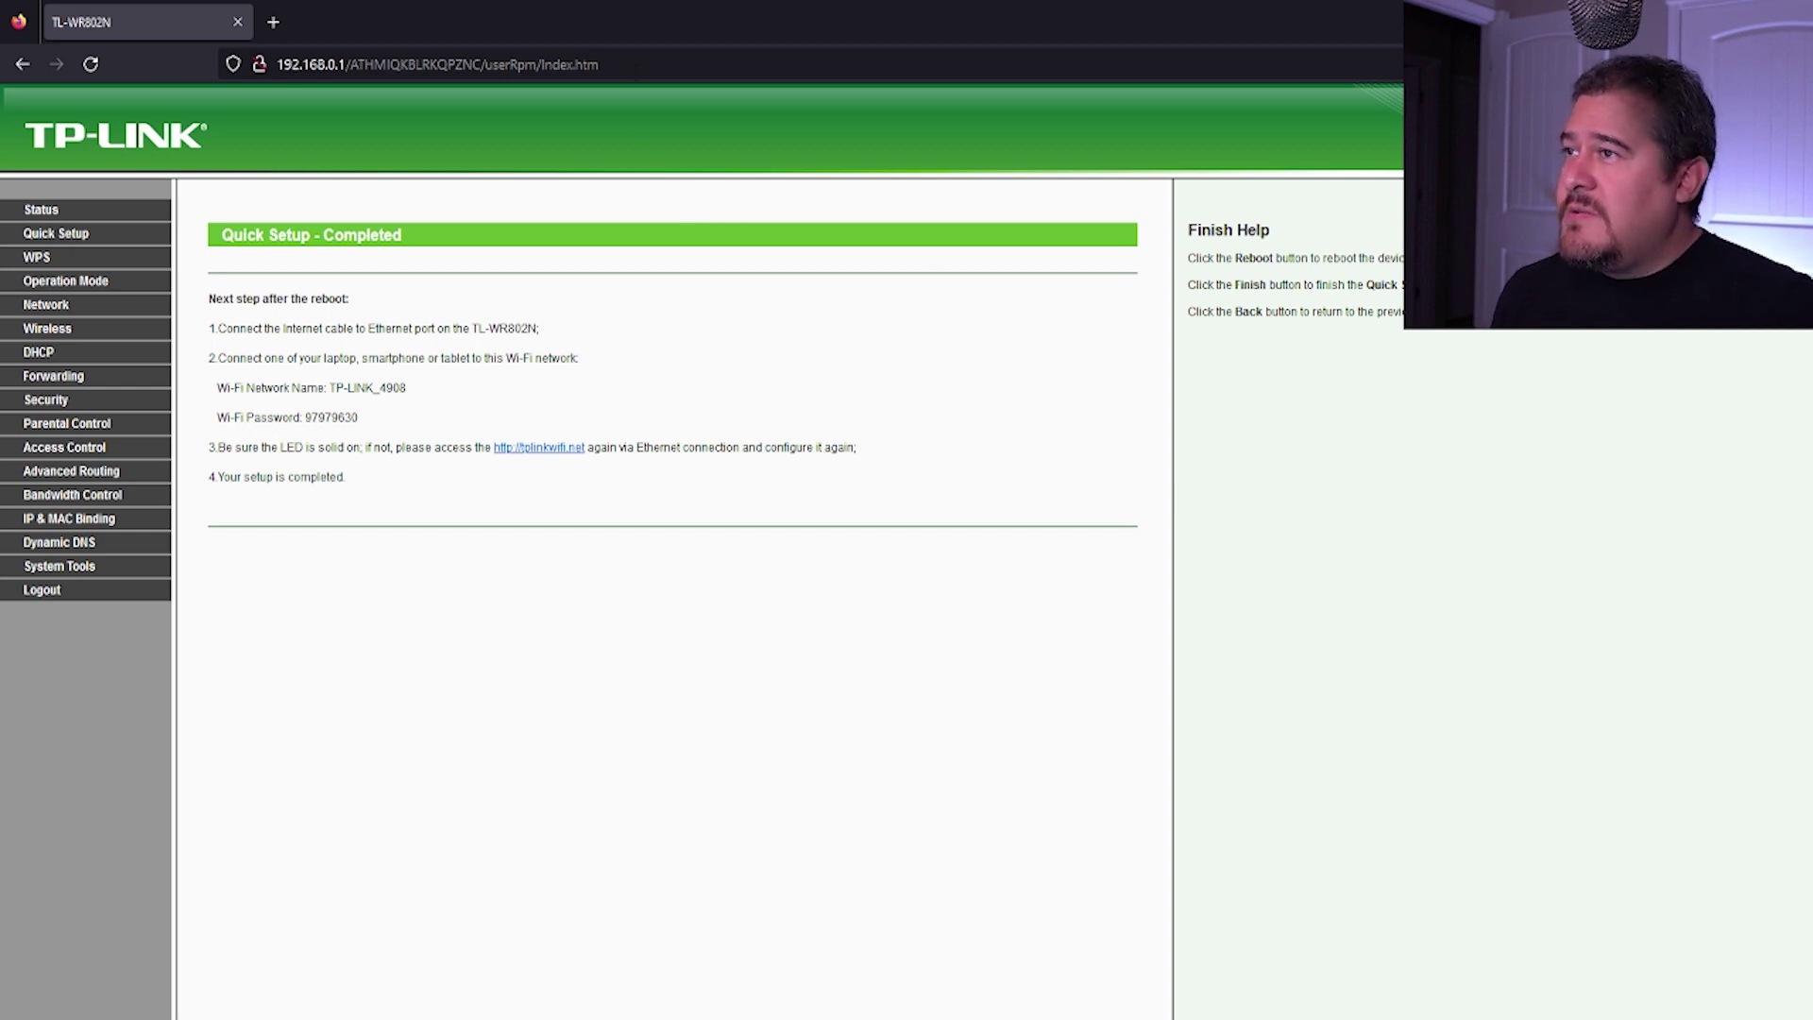
Step: Retry loading the router interface at the old address 192.168.0.1, which times out
click(637, 69)
click(697, 692)
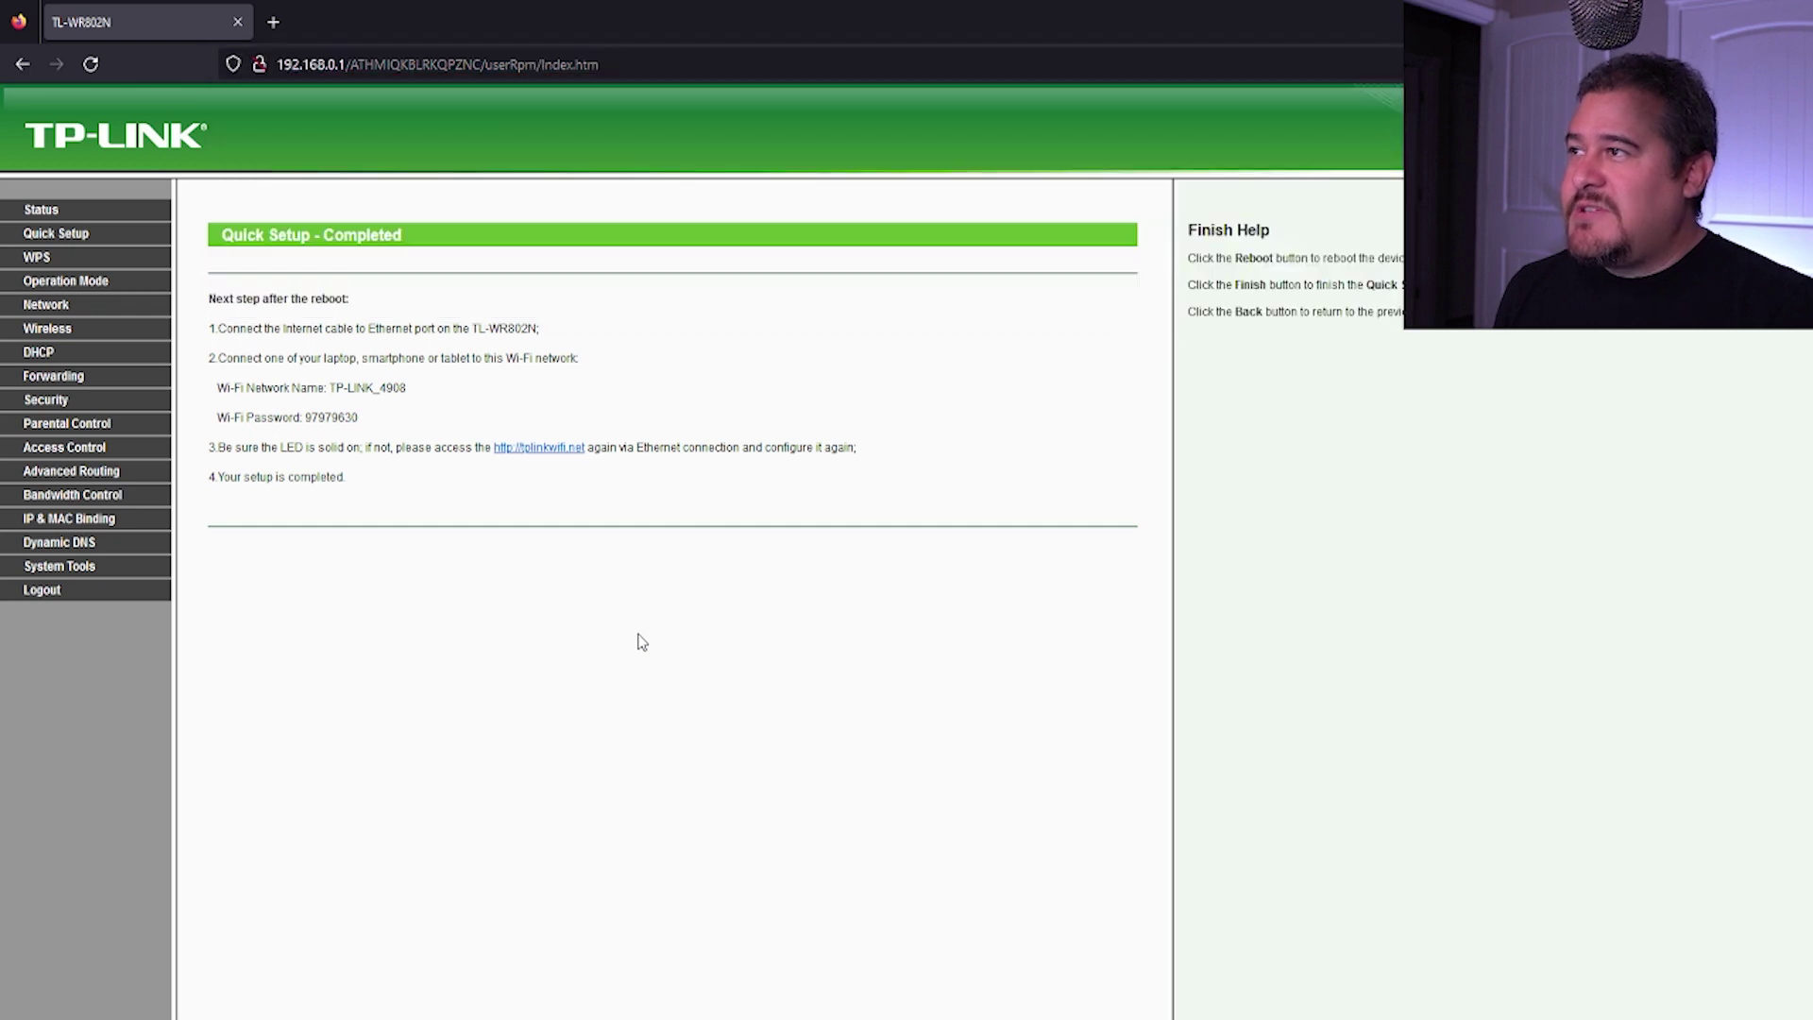
click(42, 216)
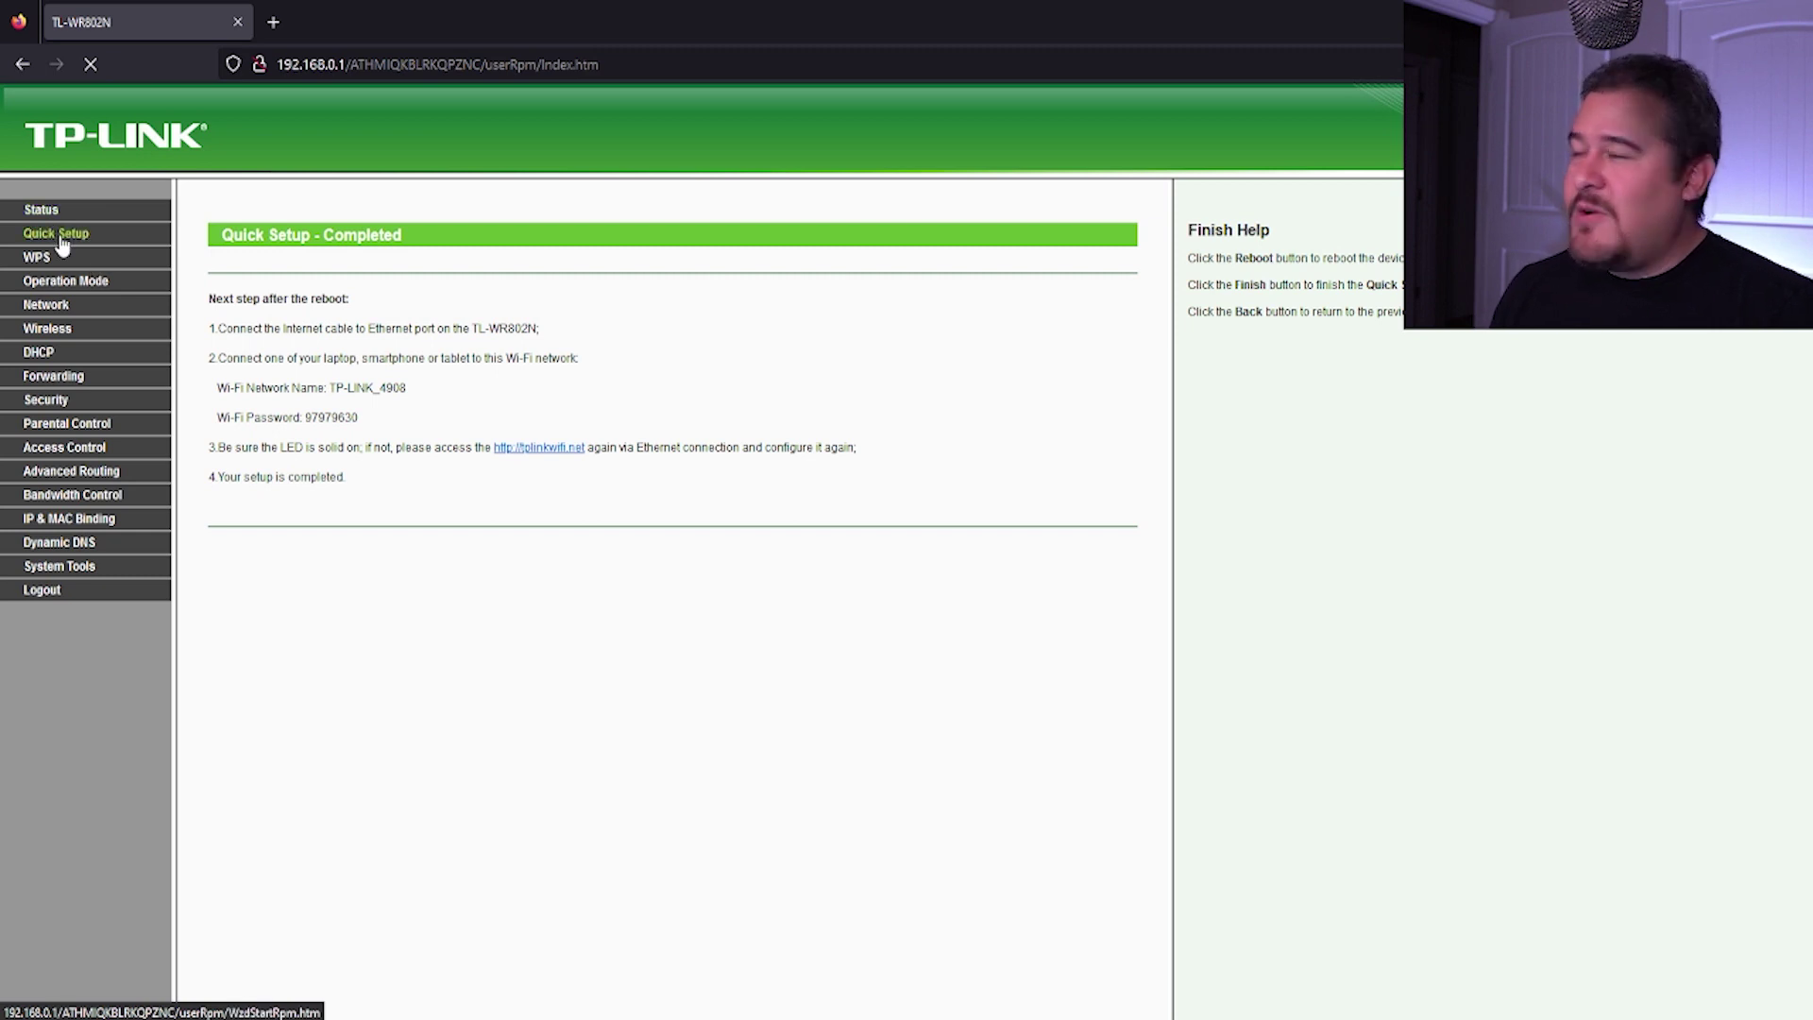
click(59, 238)
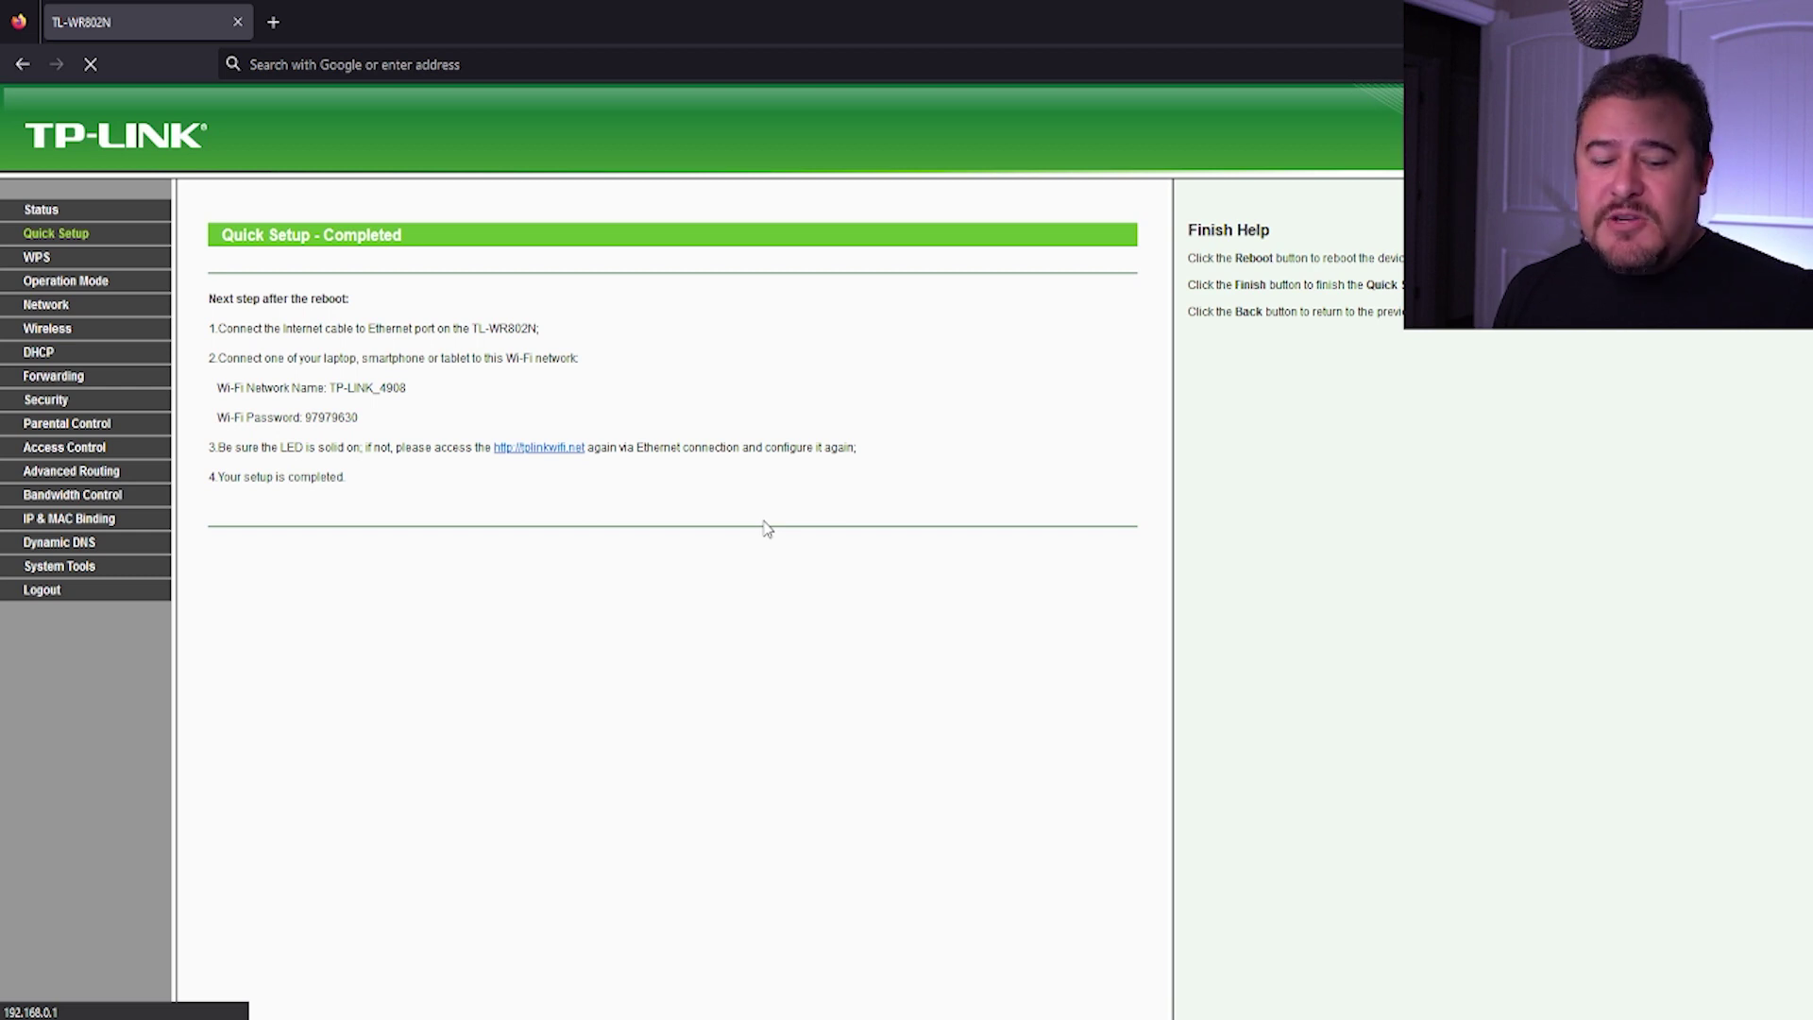
Step: Load the router's login page at its new address 192.168.1.254
click(495, 75)
text(192.168)
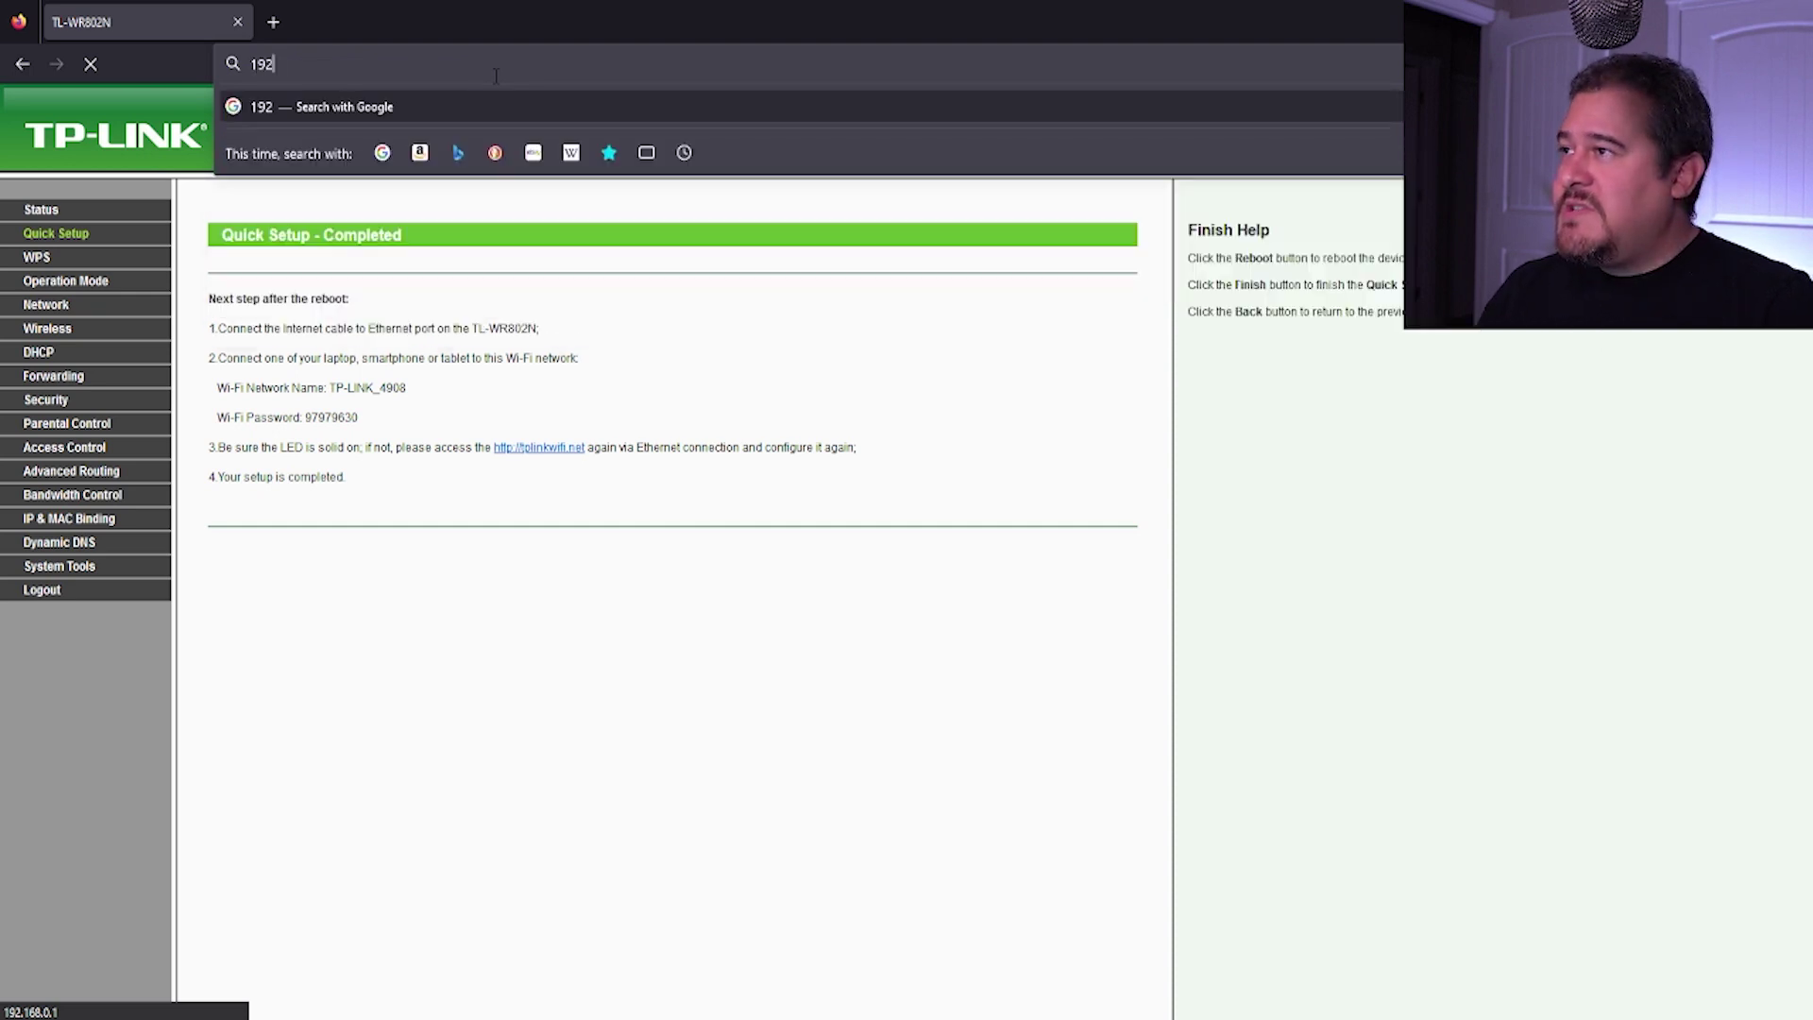
text(.1)
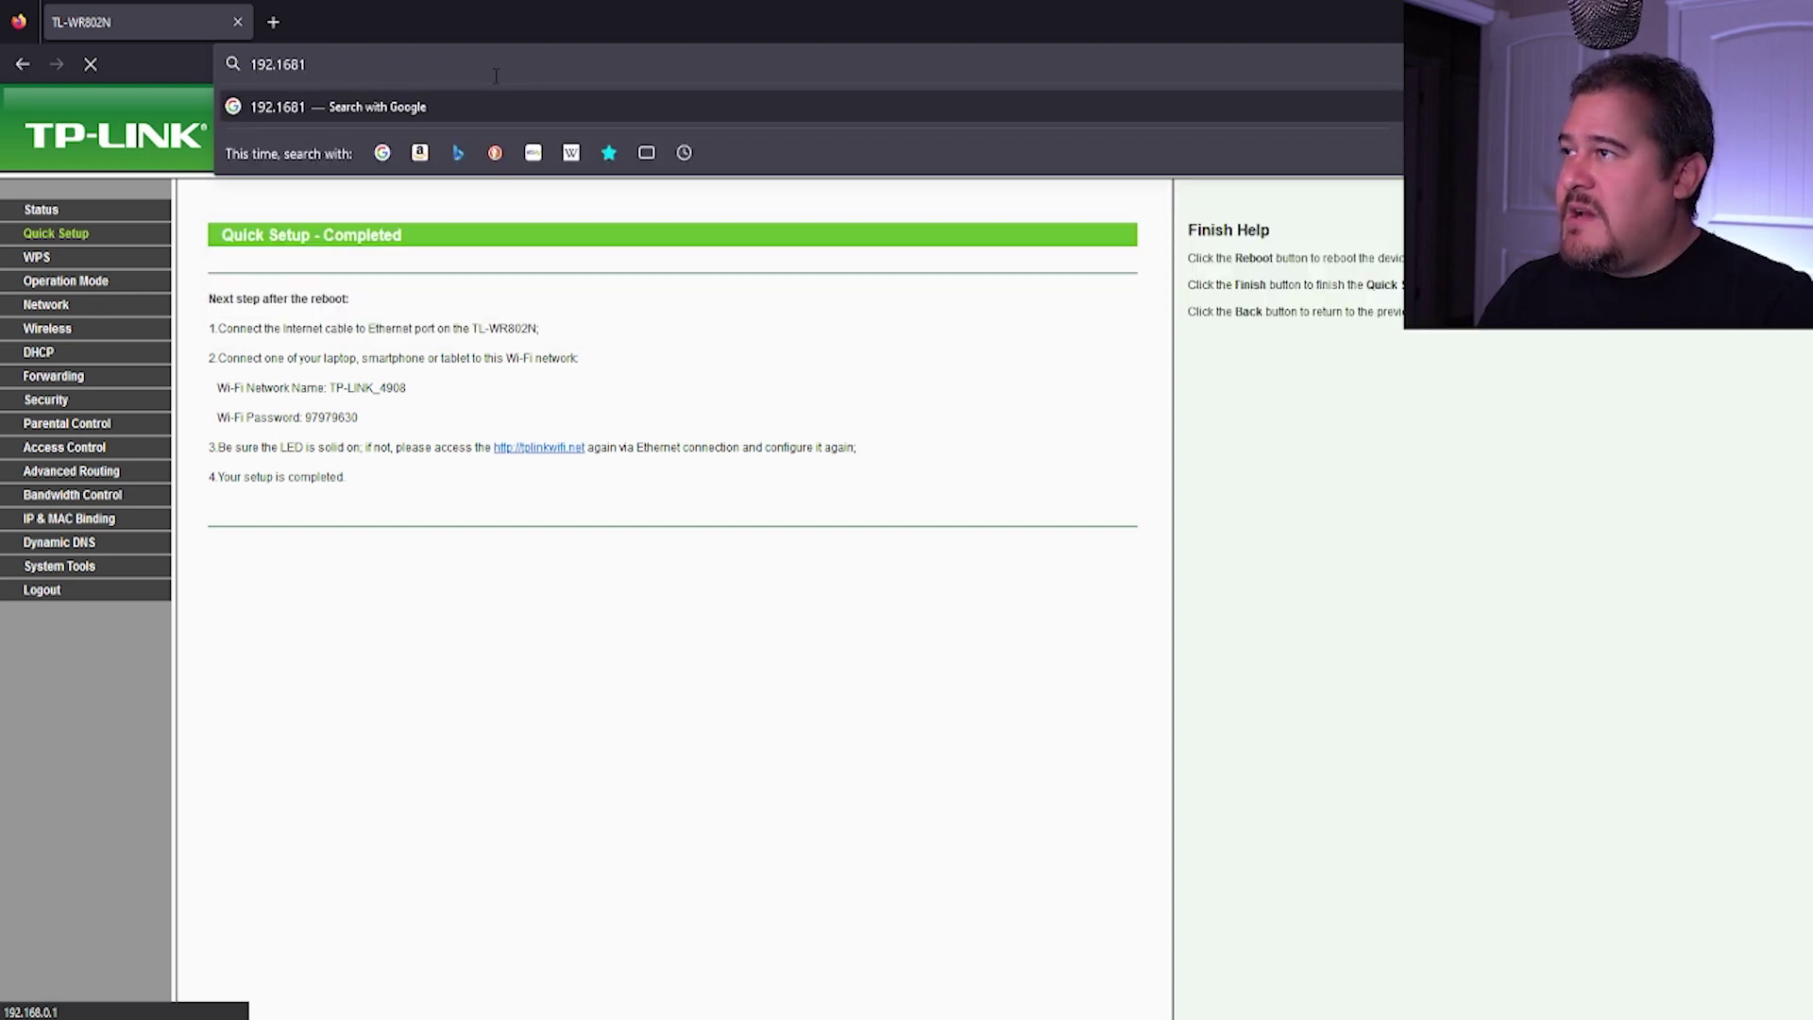
text(.254)
key(Return)
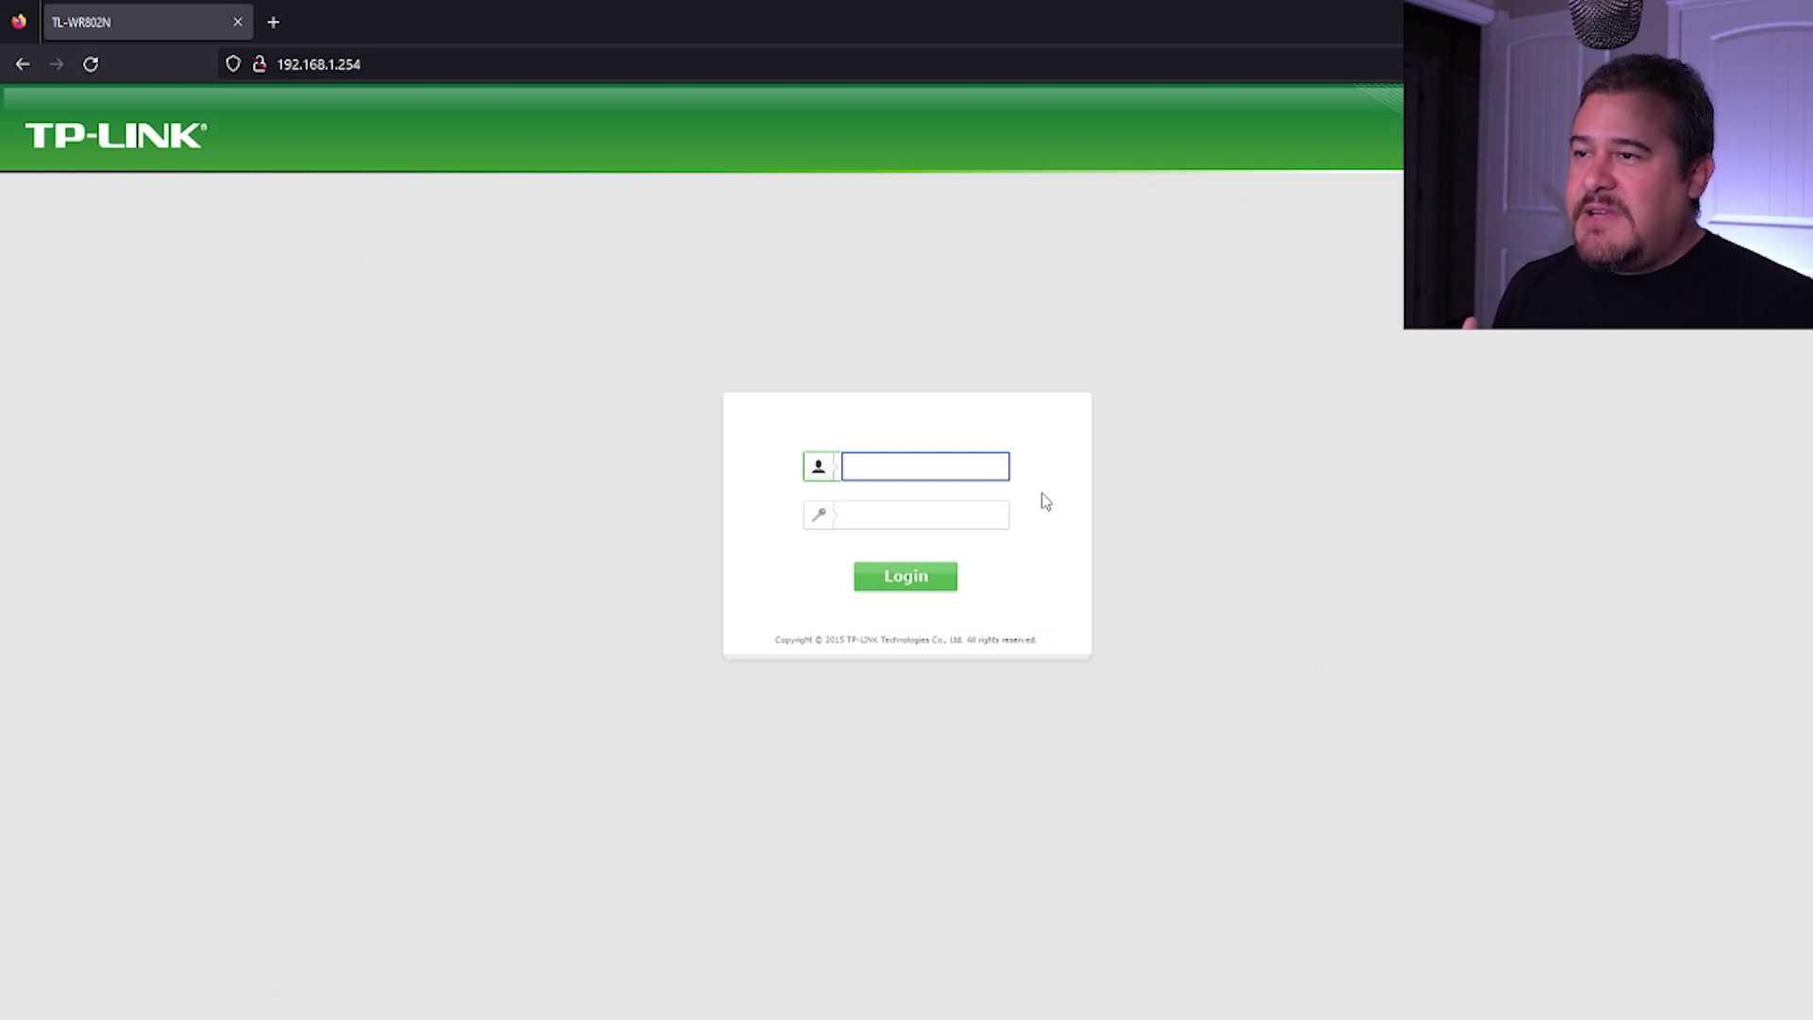
Step: Log in at 192.168.1.254, check the LAN settings, and view DHCP pool 192.168.1.100–192.168.1.199
text(admin)
key(Tab)
text(admin)
key(Return)
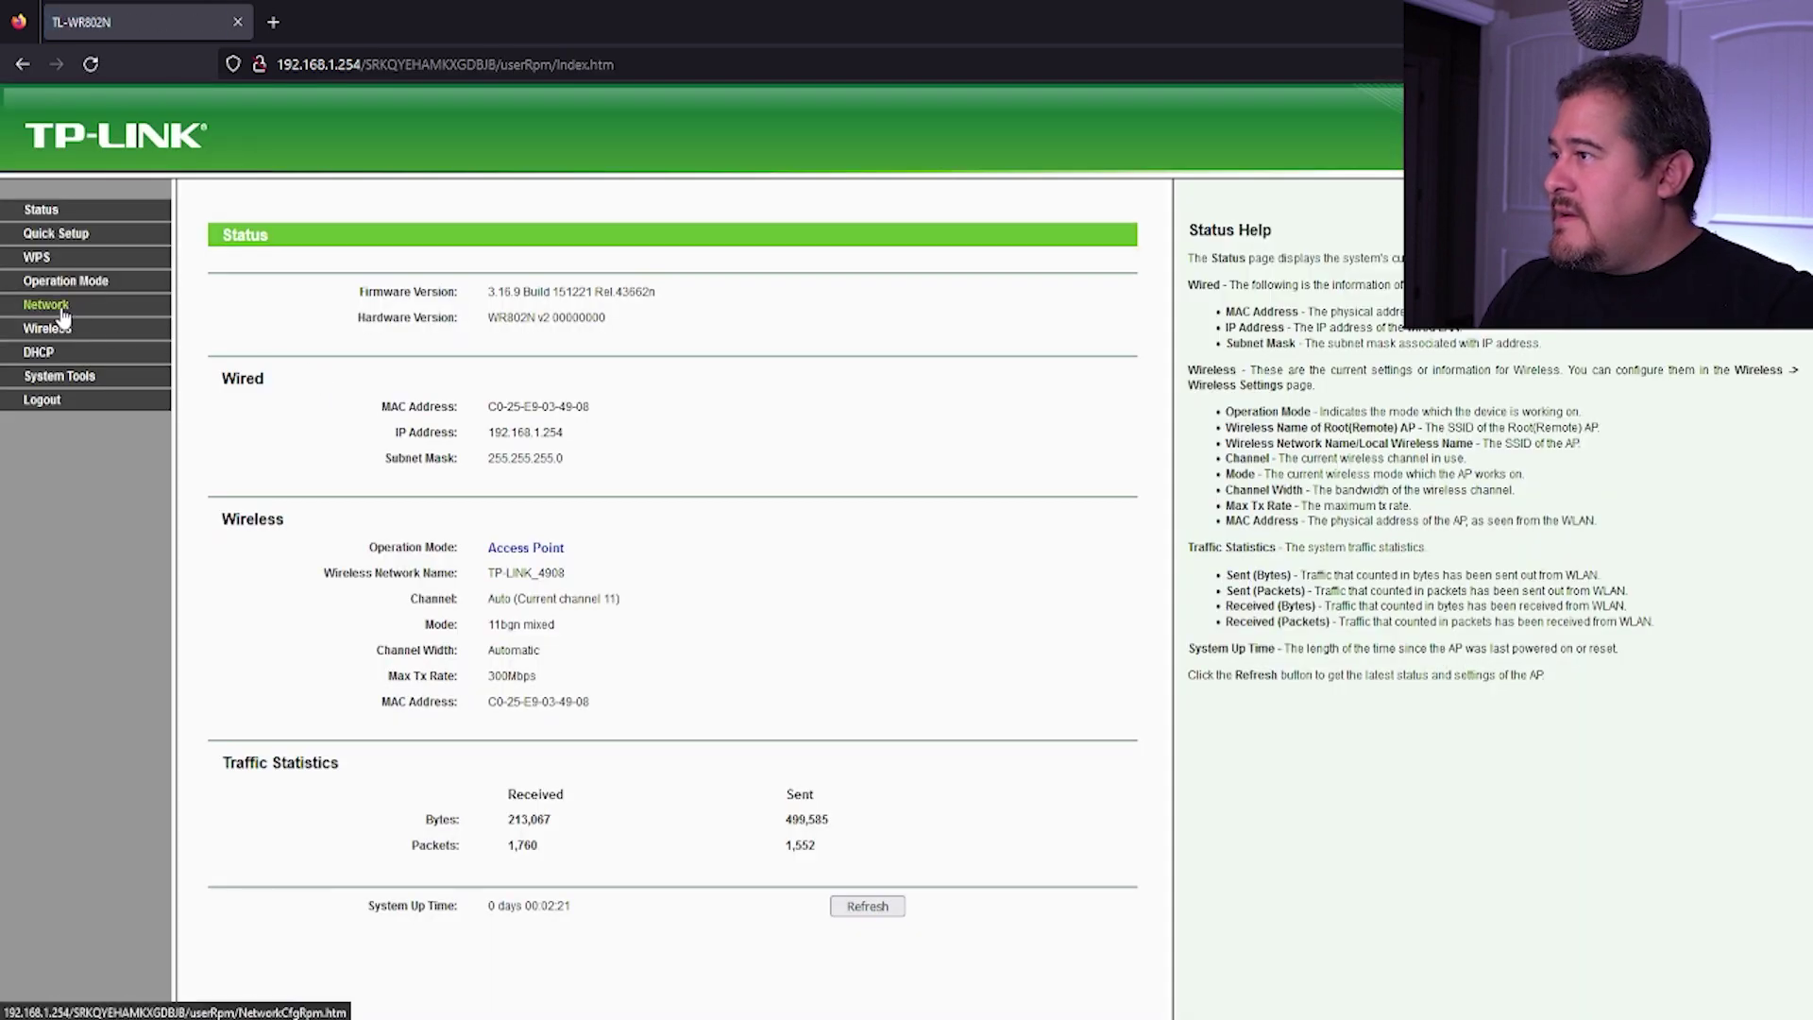
click(59, 308)
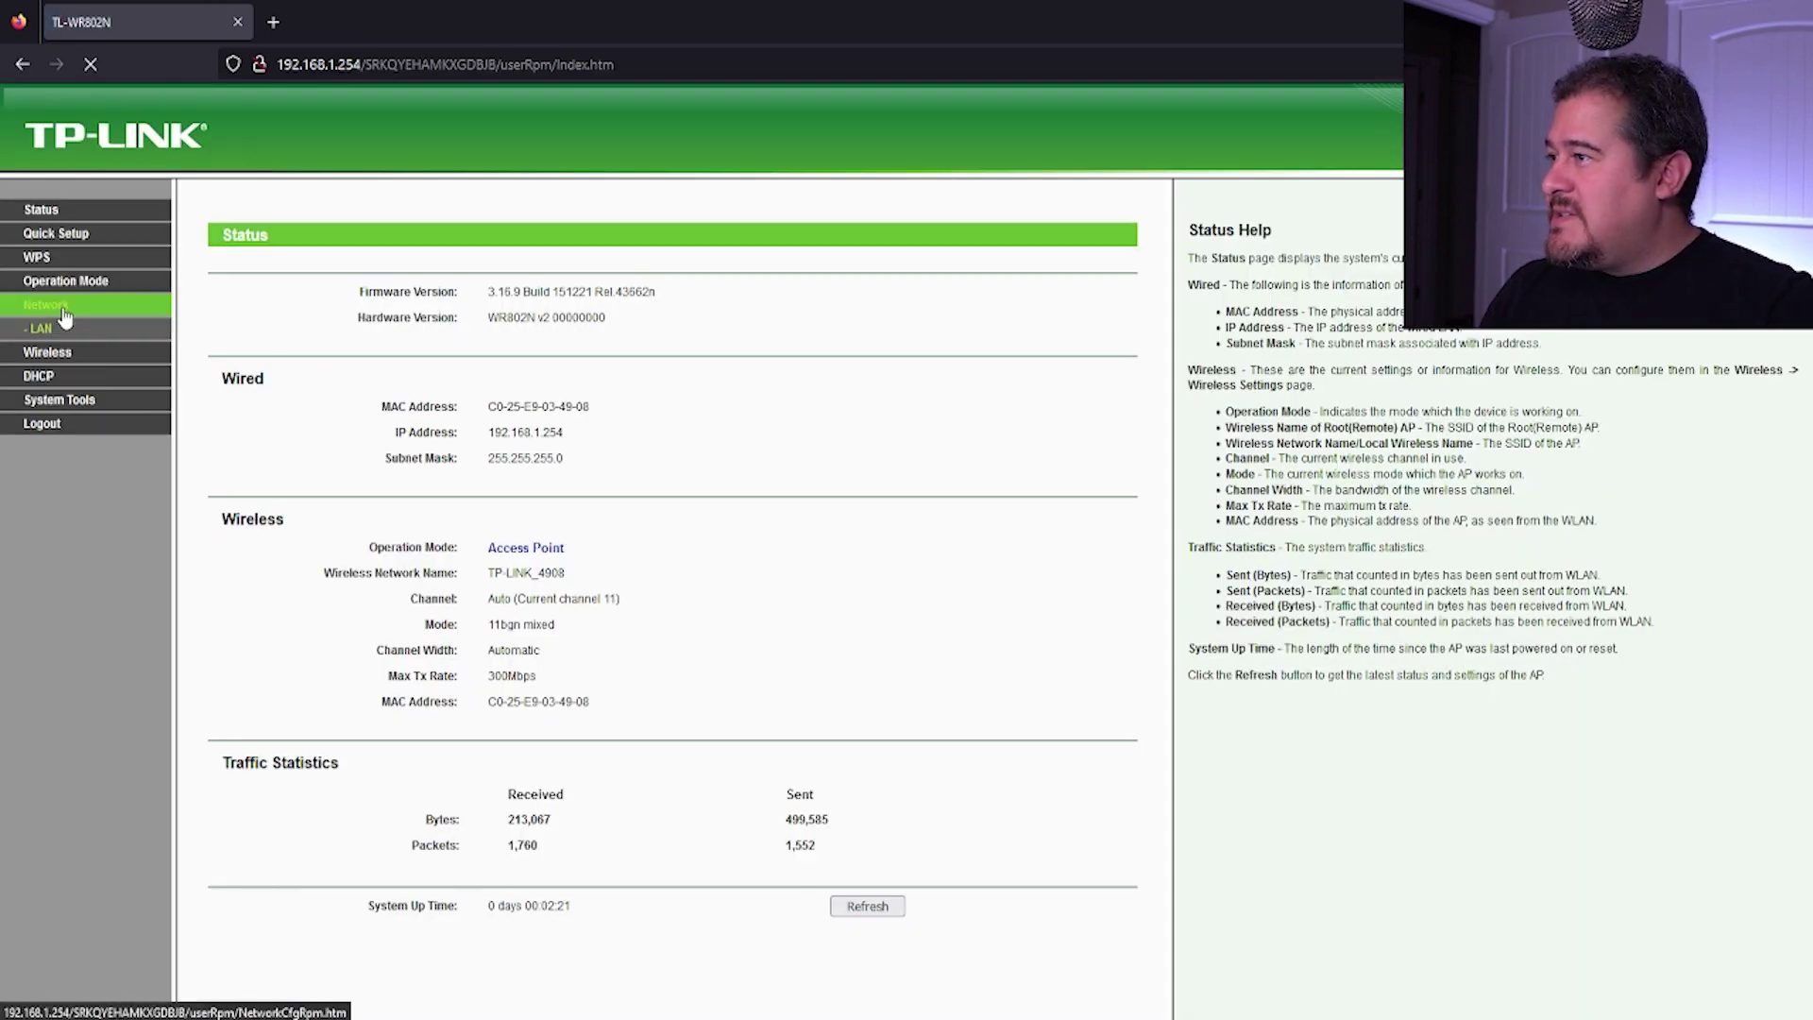
click(62, 377)
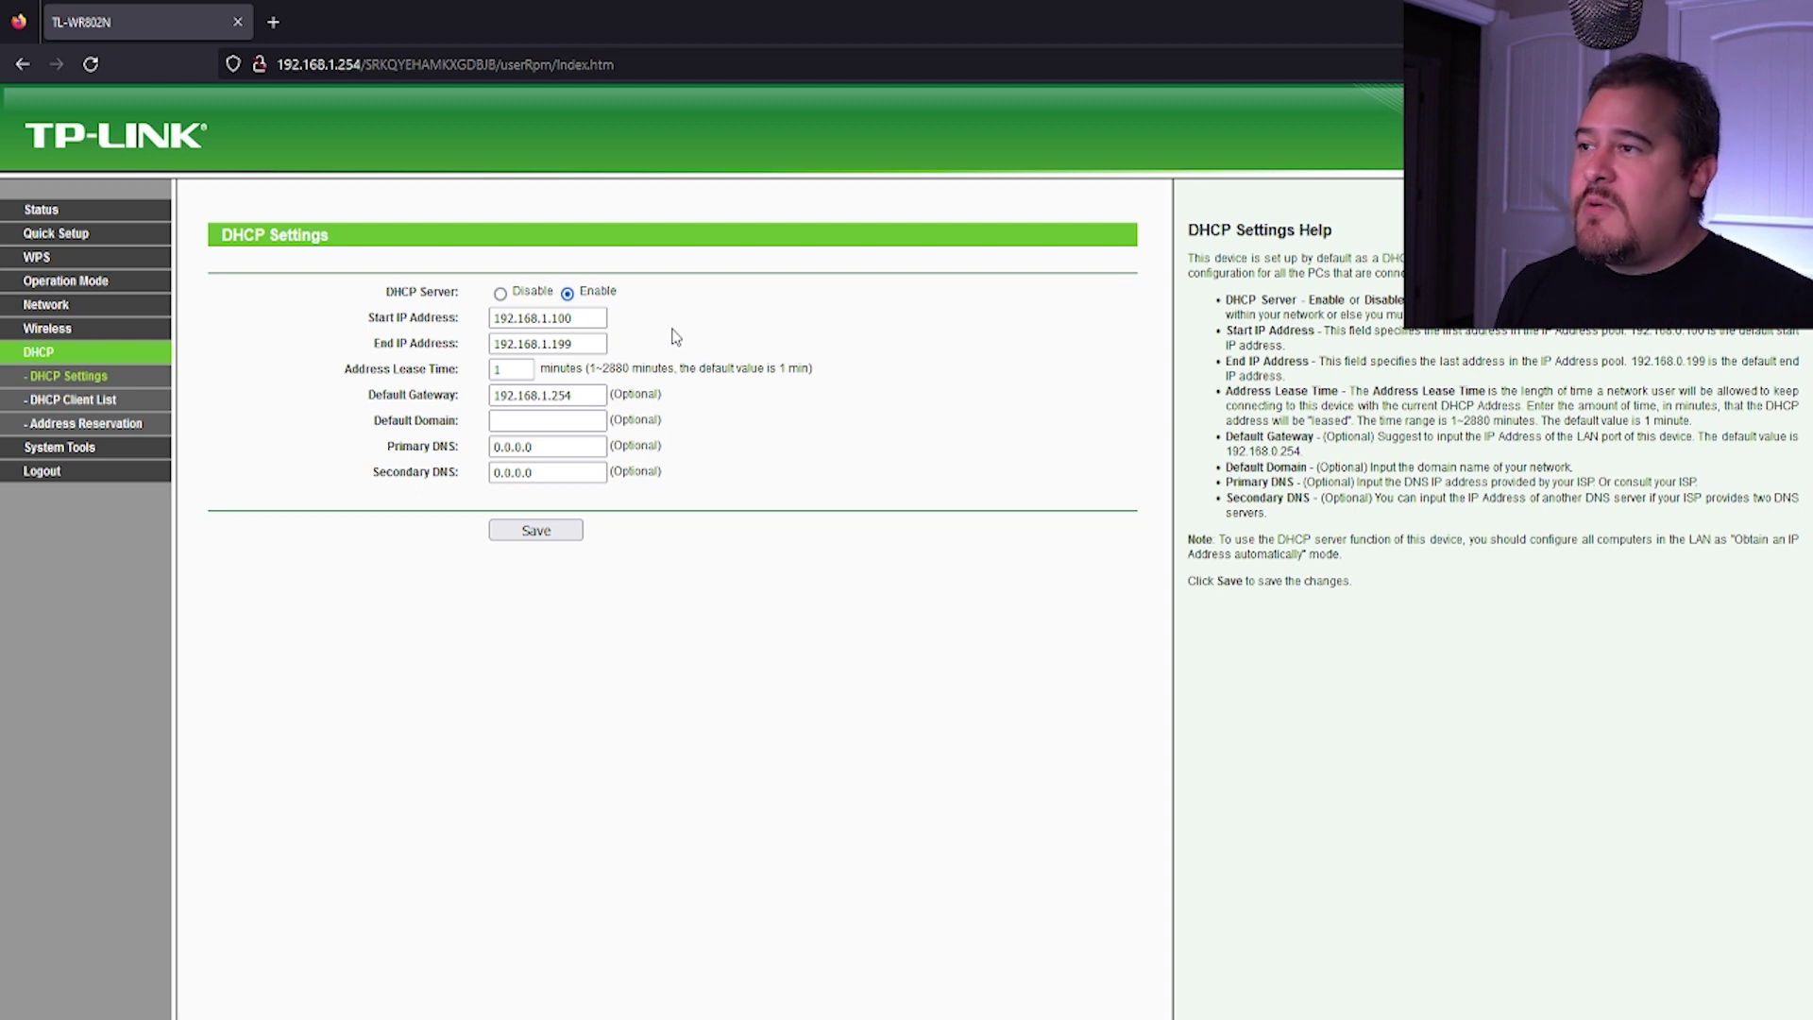
mouse_move(572, 318)
mouse_down()
mouse_move(492, 318)
mouse_move(556, 321)
mouse_up()
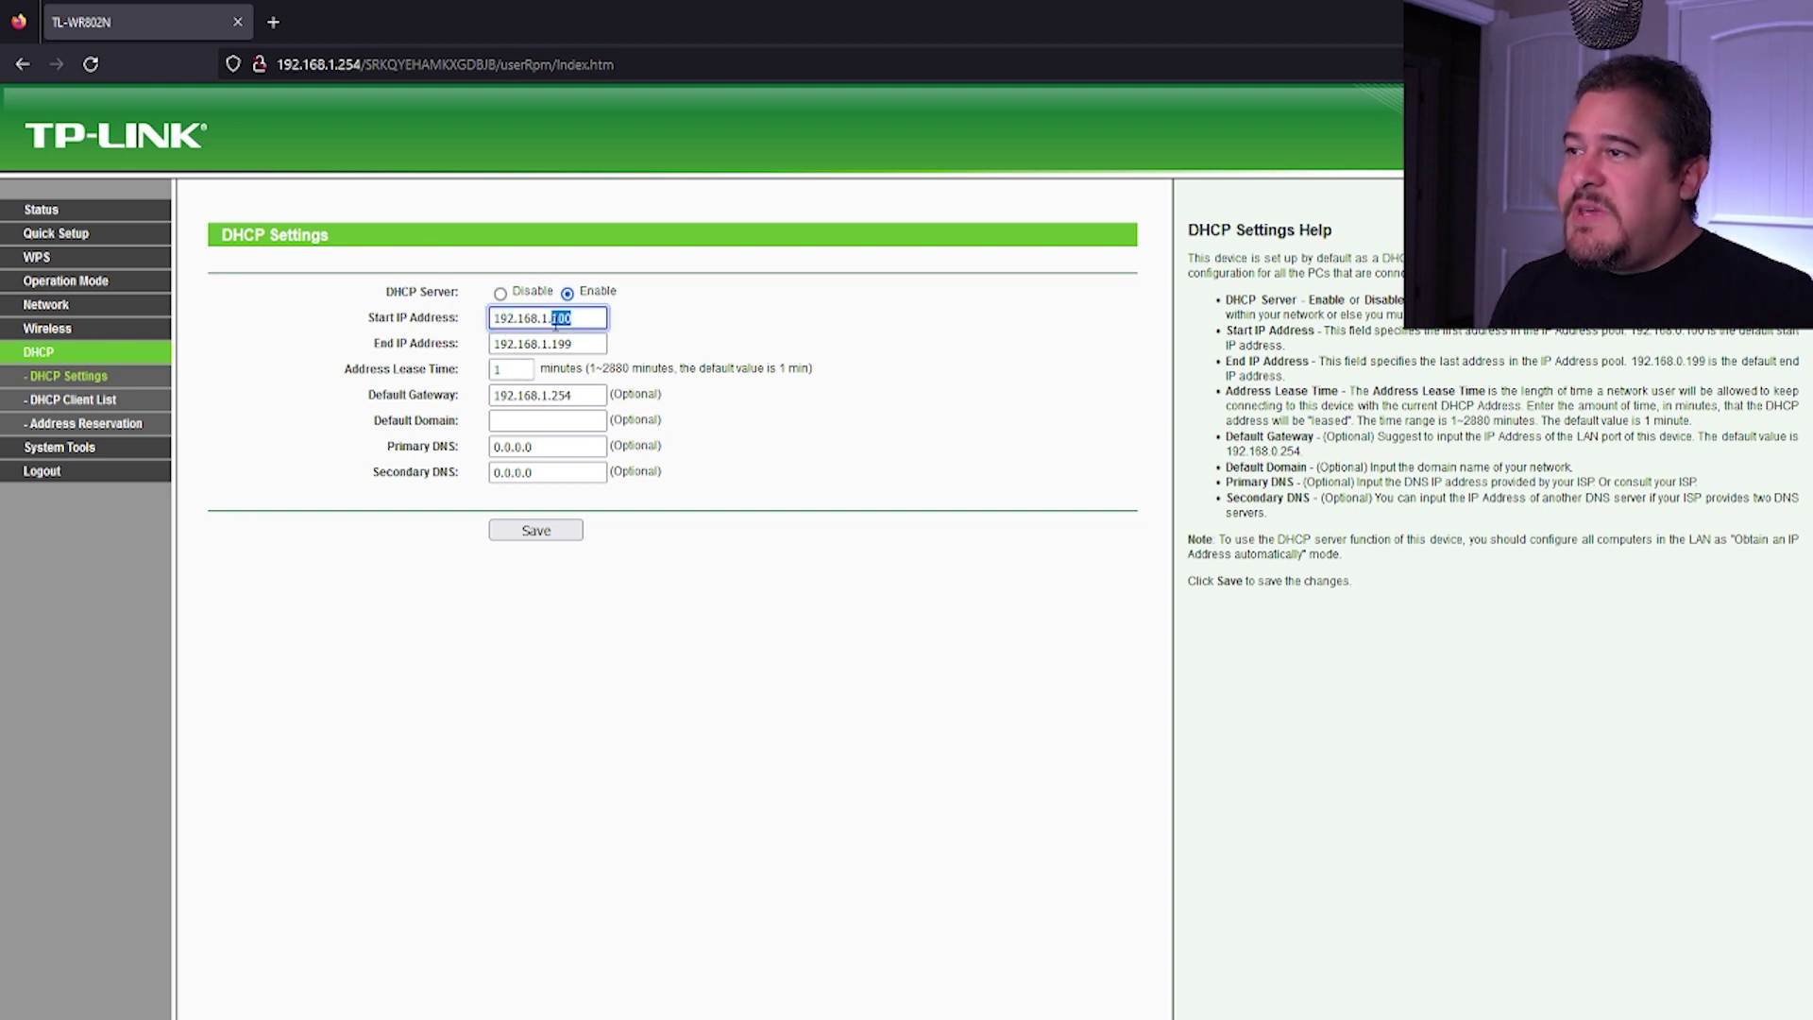
click(601, 344)
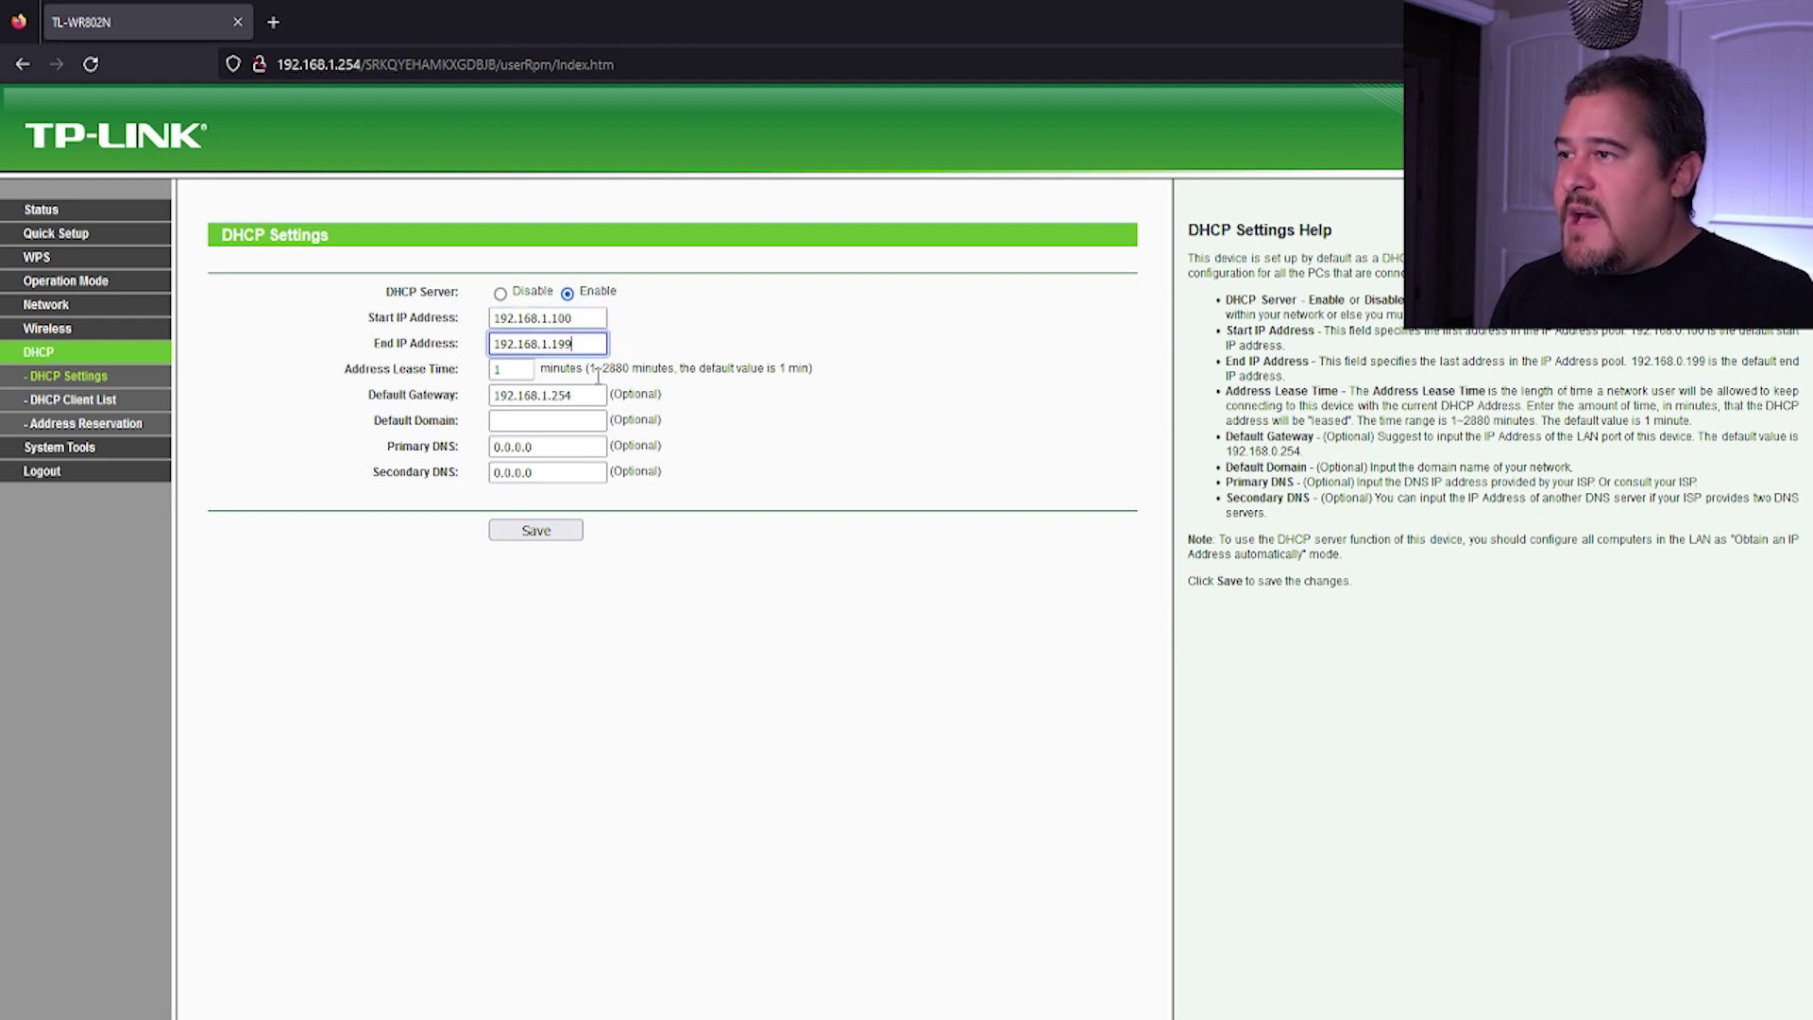
key(Tab)
key(Tab)
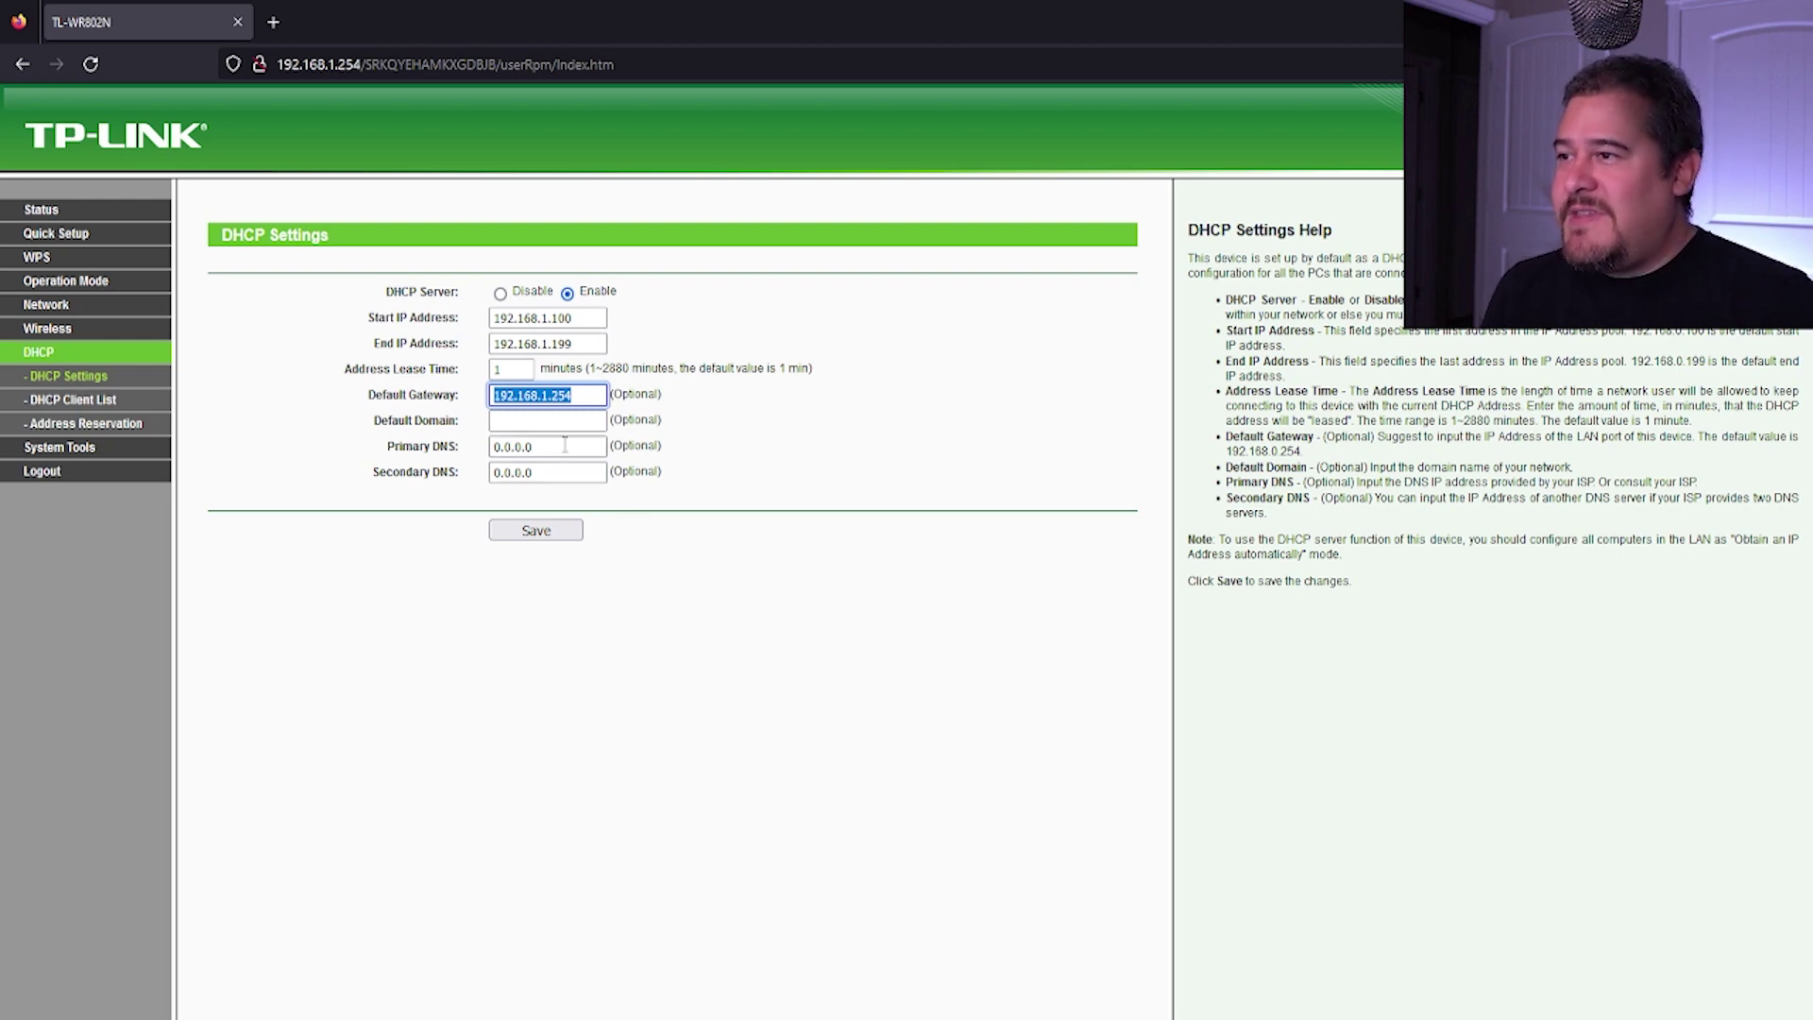
drag(565, 445, 489, 472)
click(756, 458)
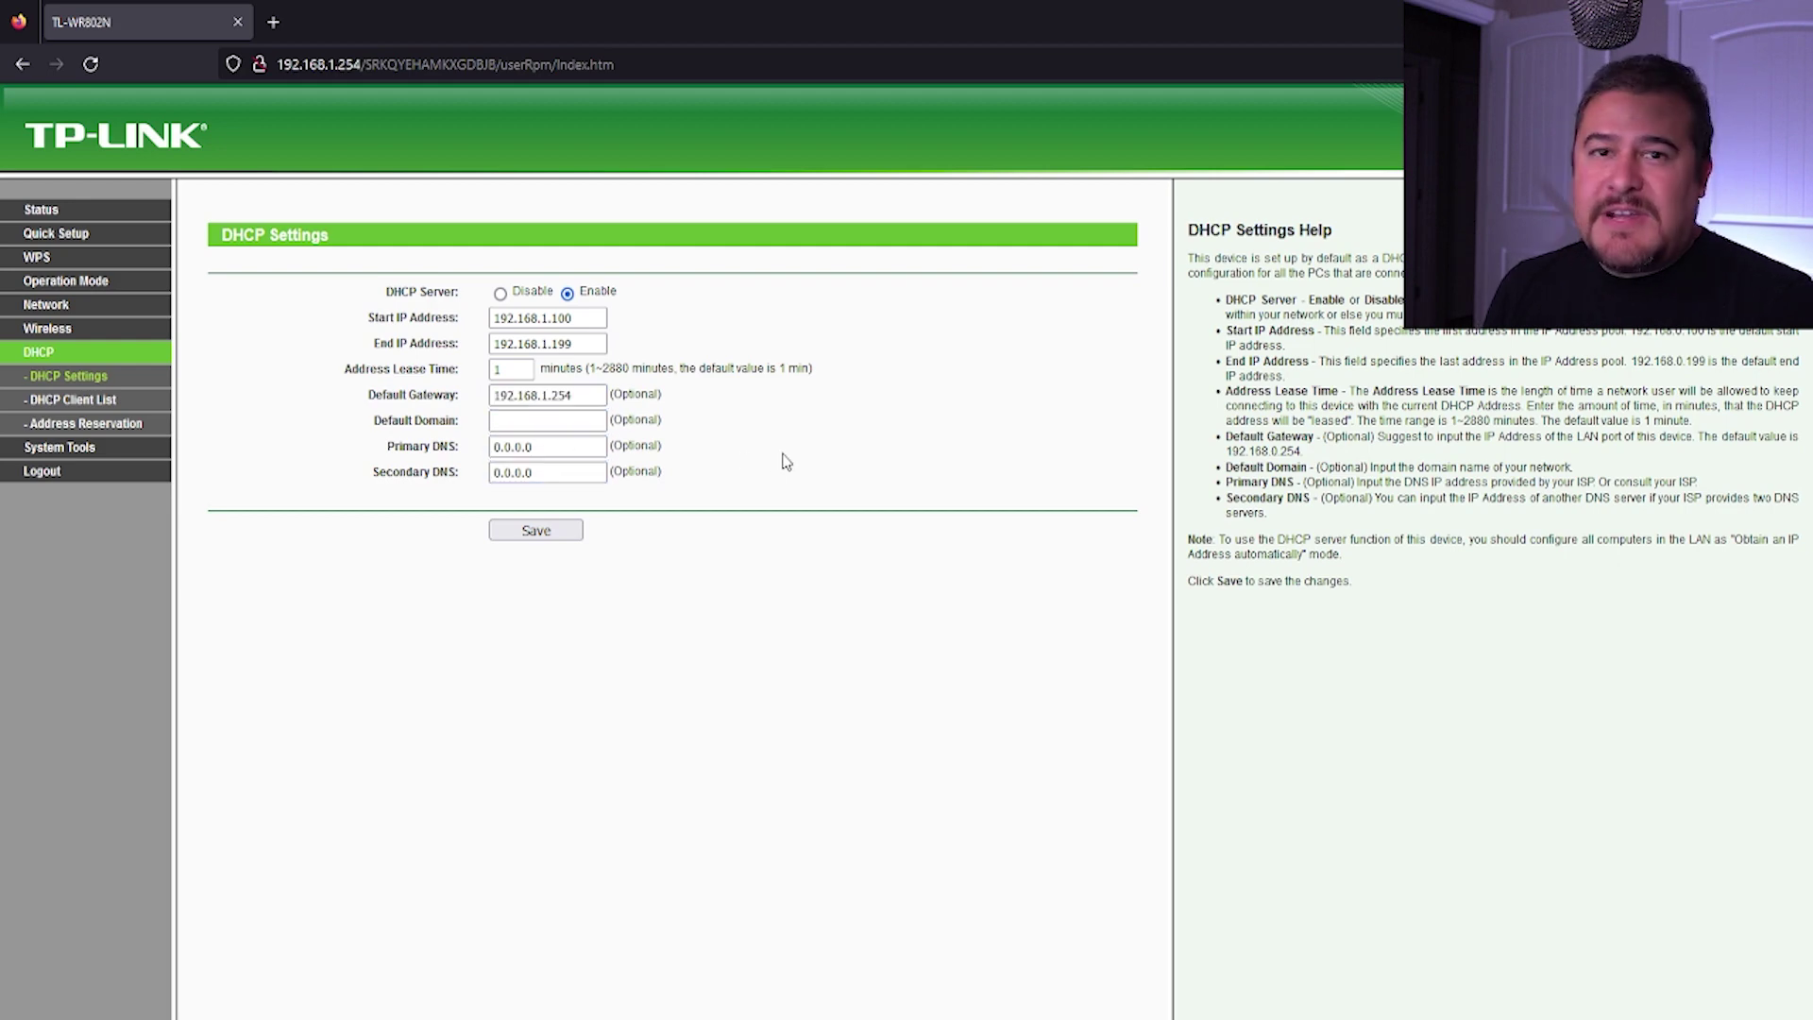